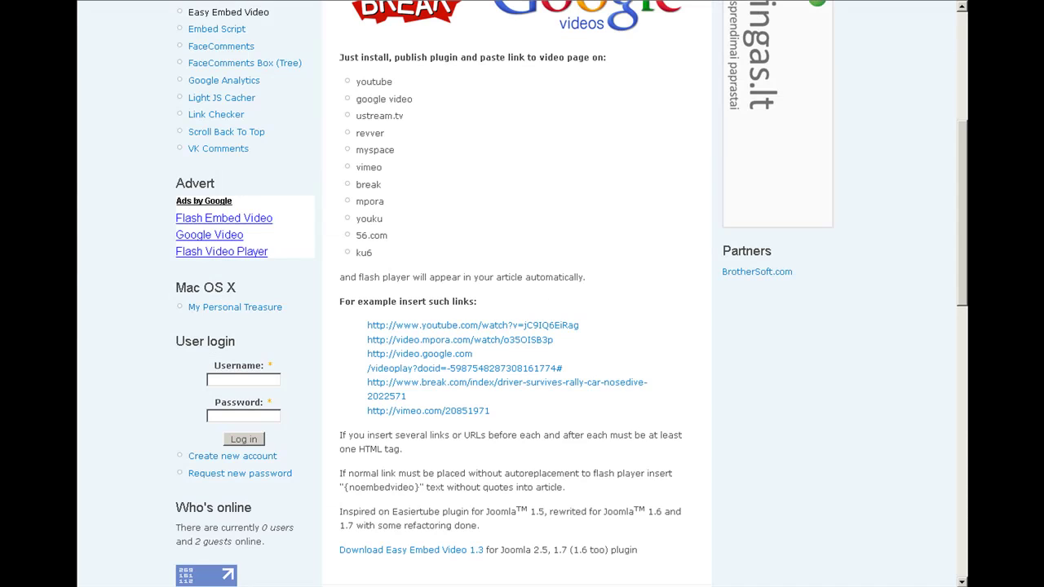
Open the Content - Easy Embed Video plug-in in the Plug-in Manager and Save & Close its settings.
scroll(480, 170, "up", 3)
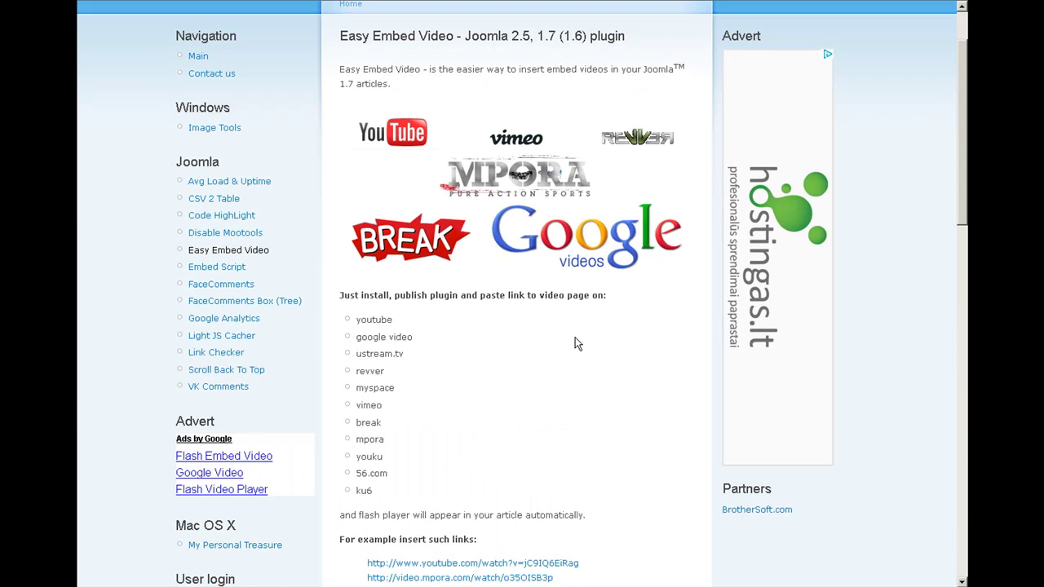
scroll(573, 341, "down", 1)
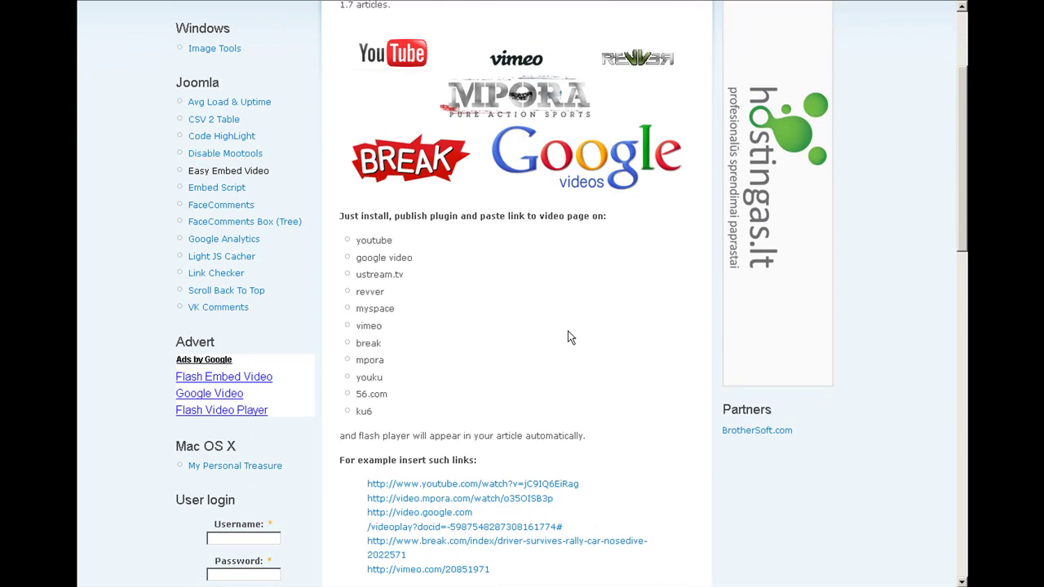
scroll(554, 326, "down", 1)
scroll(559, 253, "up", 2)
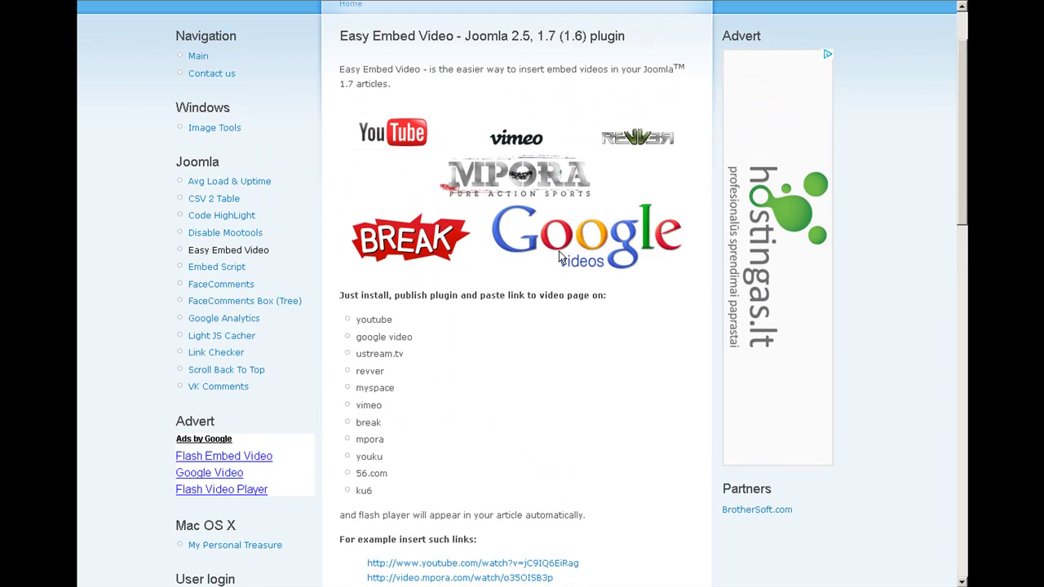
scroll(529, 388, "down", 1)
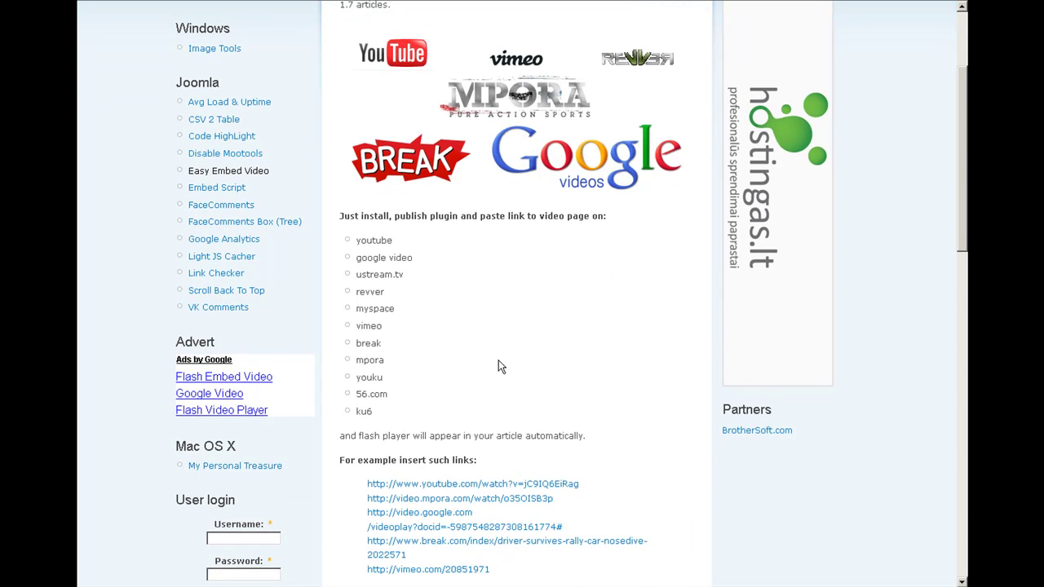
scroll(498, 361, "down", 1)
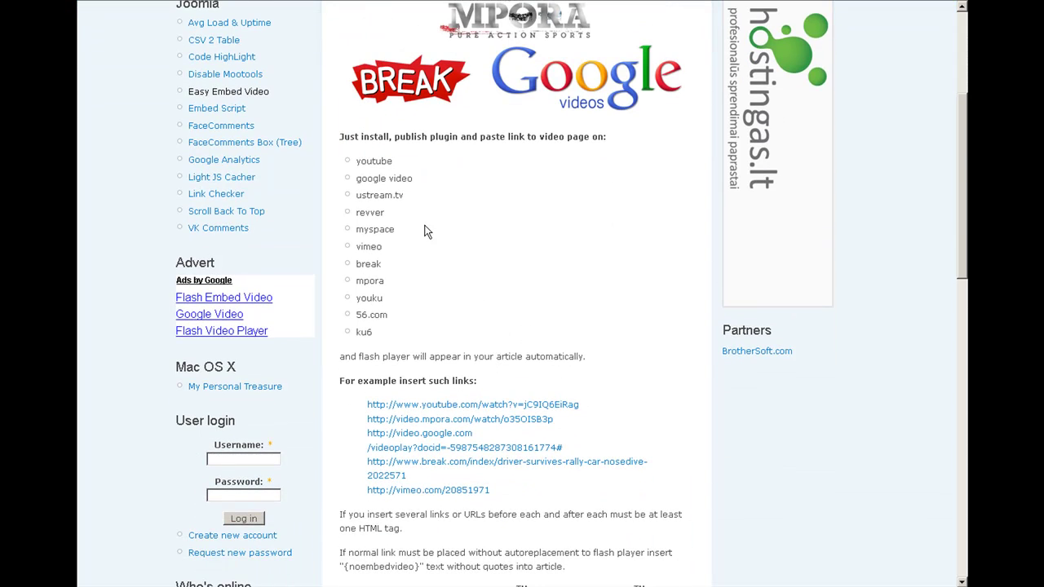
scroll(445, 218, "down", 2)
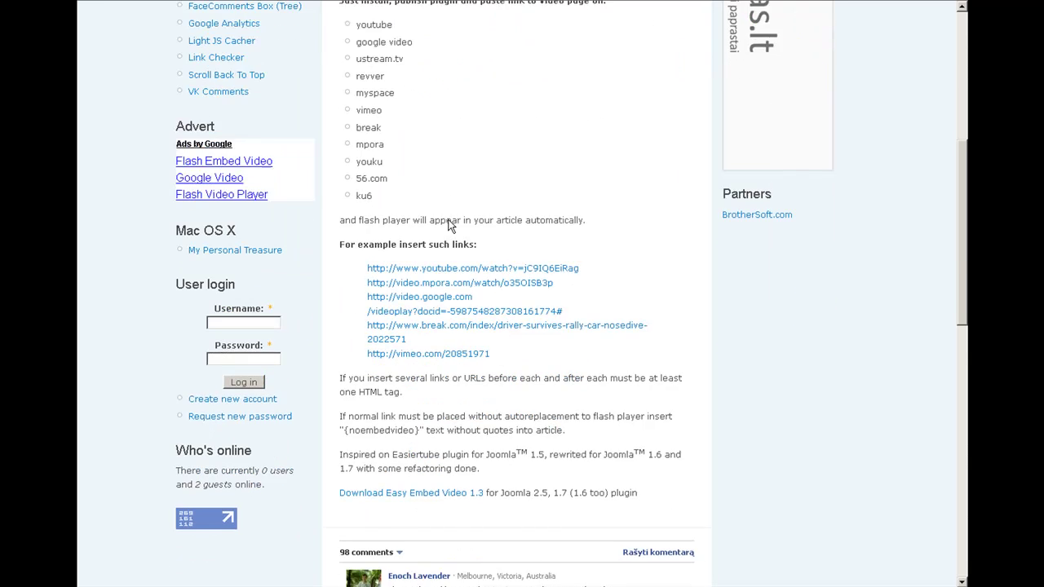
scroll(443, 212, "up", 3)
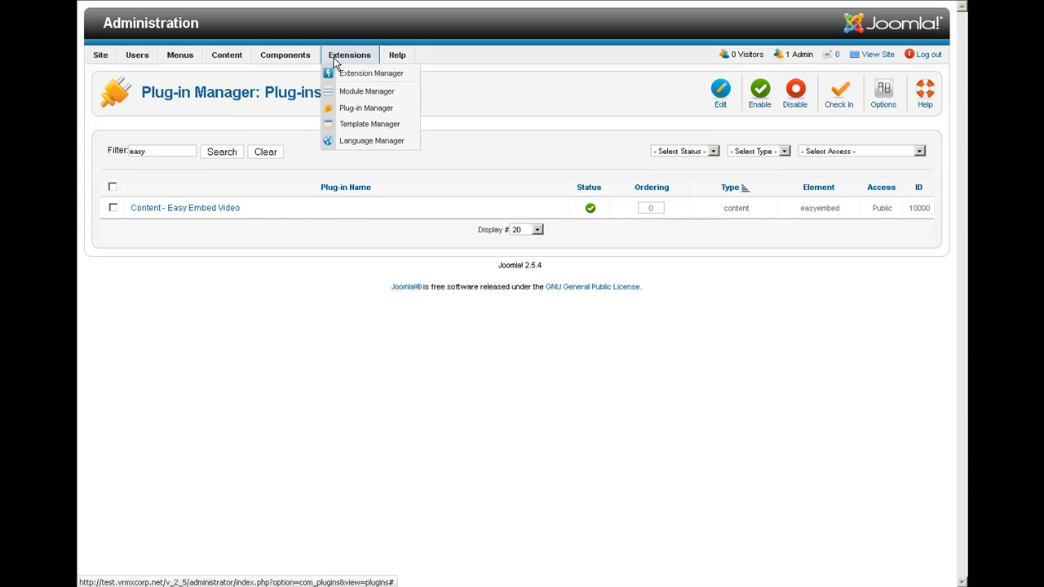
left_click(351, 109)
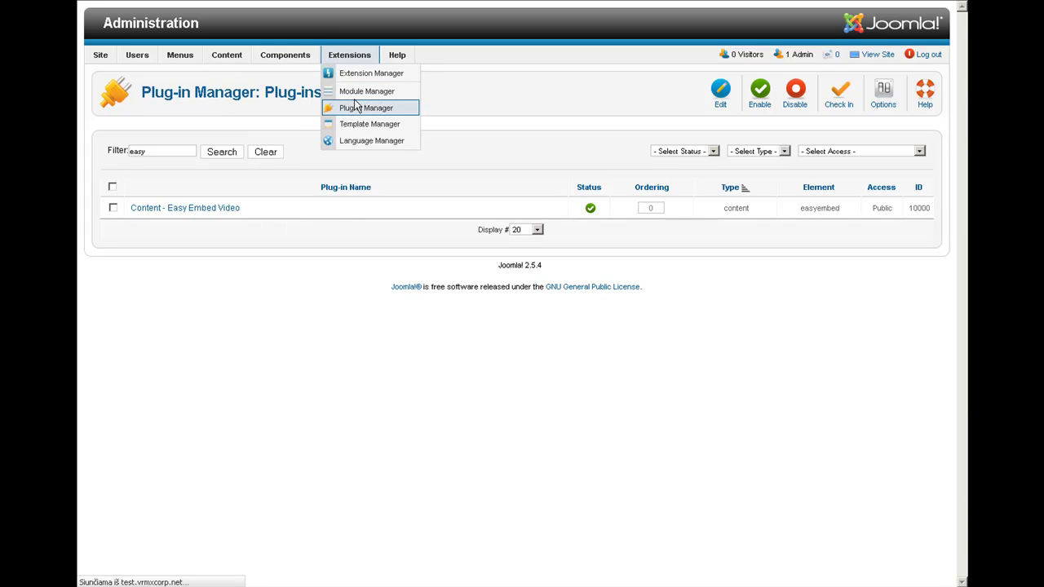
left_click(176, 210)
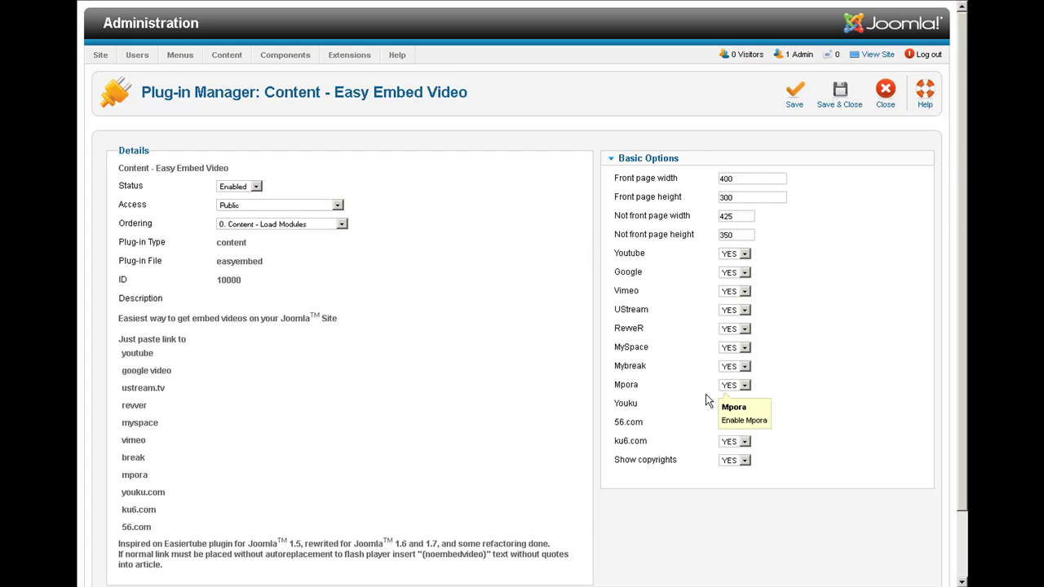
left_click(841, 98)
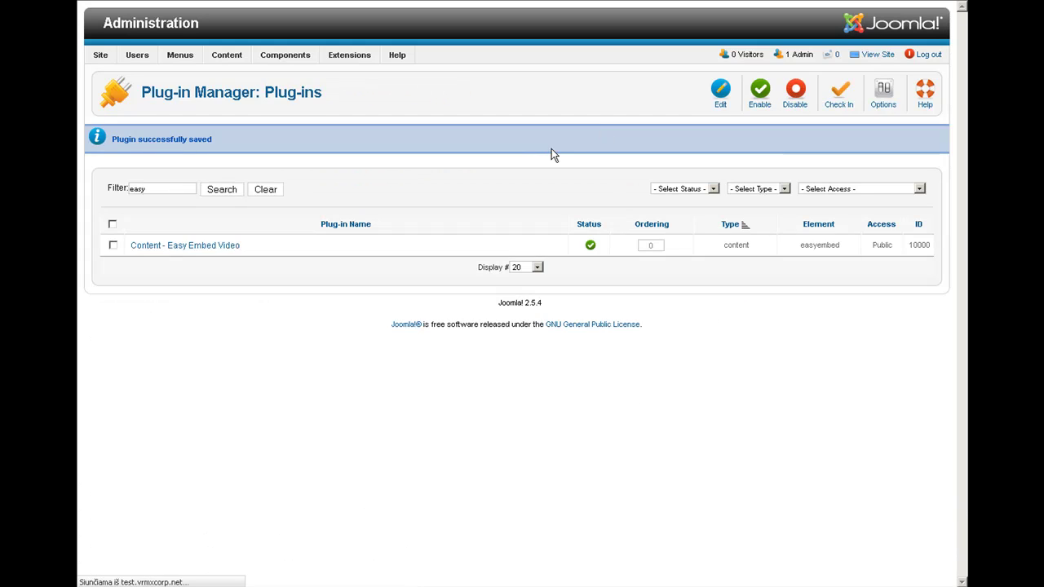
left_click(212, 244)
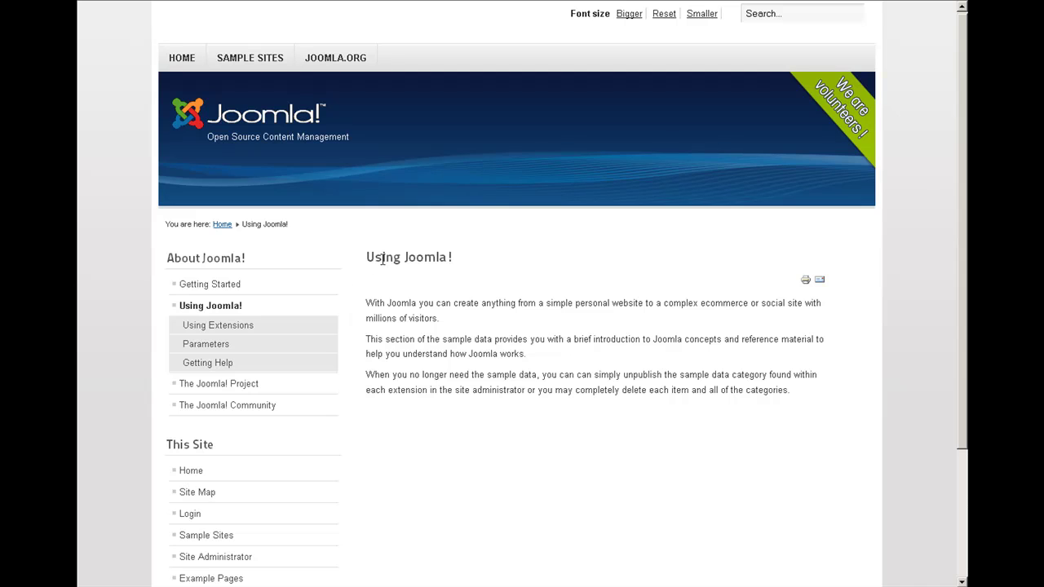
left_click_drag(461, 262, 361, 261)
left_click(403, 299)
key("ctrl+Tab")
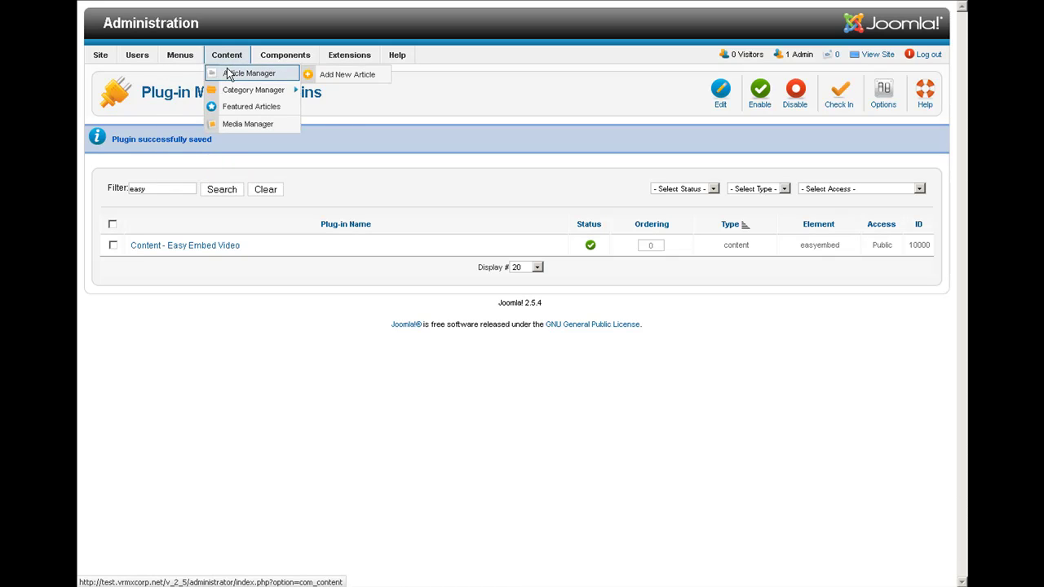
Open the Using Joomla! article from the Article Manager for editing.
left_click(230, 74)
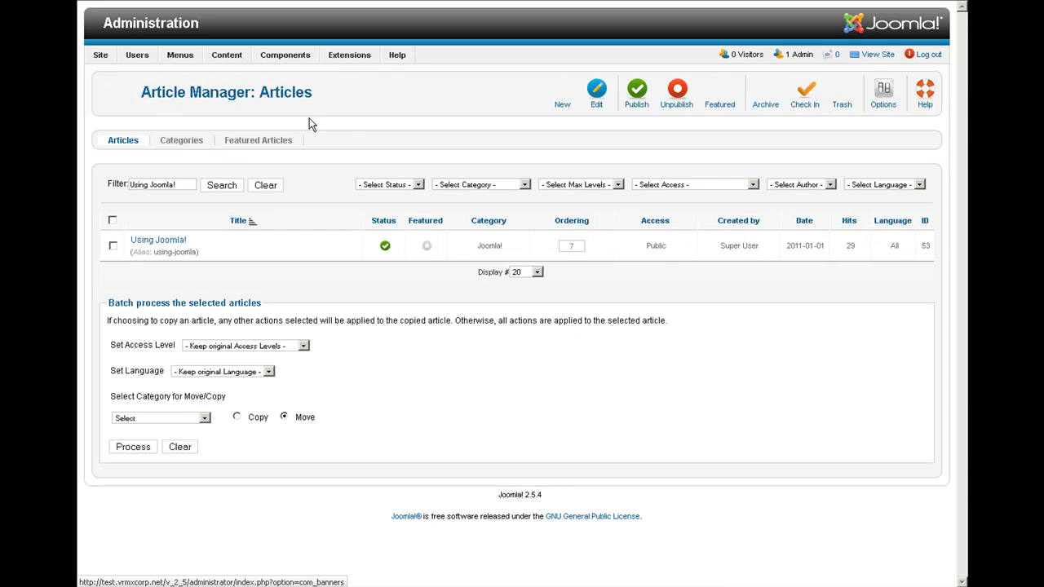
left_click(150, 243)
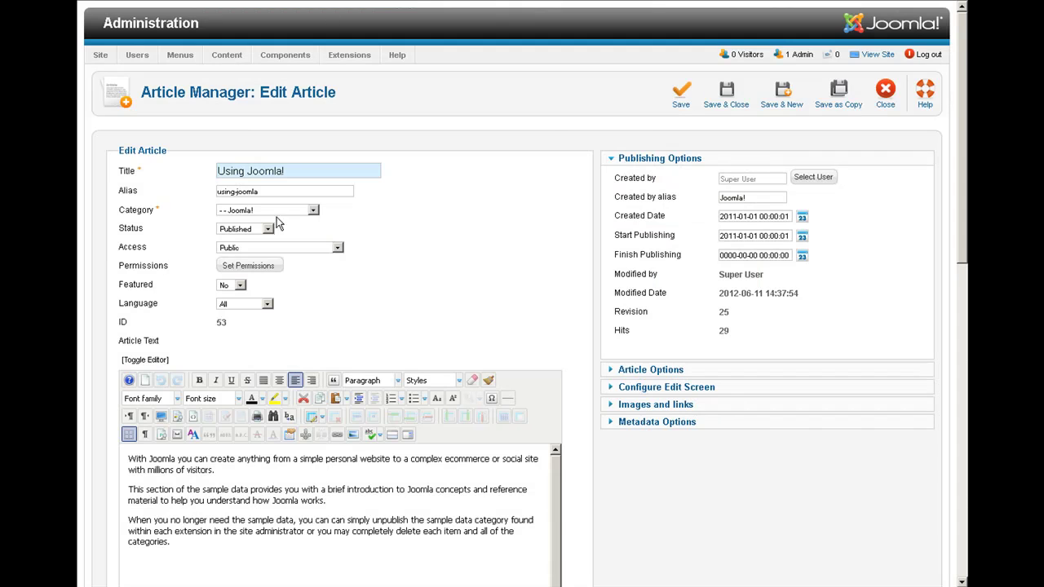
scroll(308, 517, "down", 1)
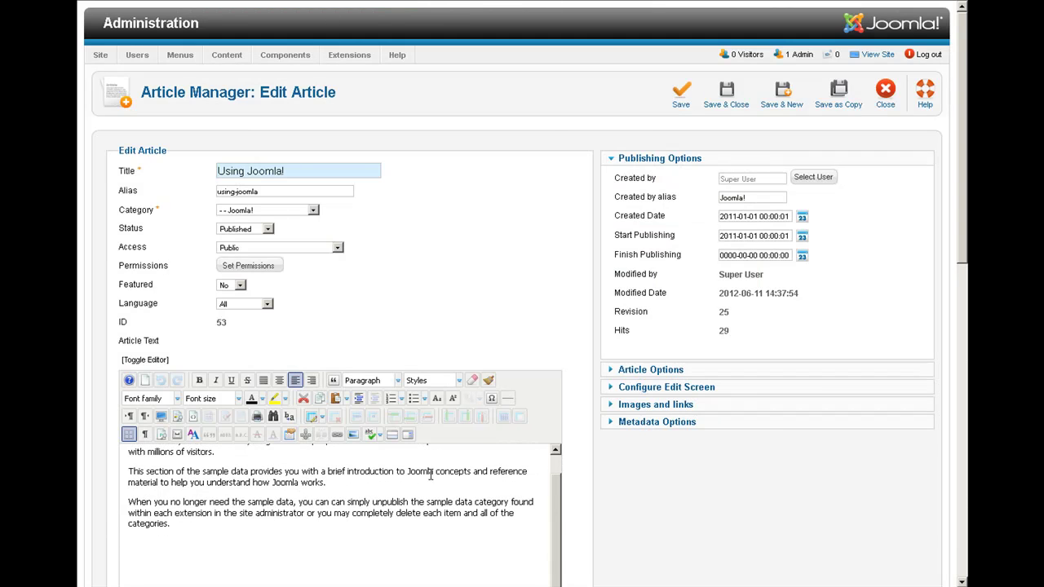
Append a 'Some vid:' line with the pasted YouTube link at the article's end and save.
left_click(229, 534)
key("Return")
type("Sopm")
key("BackSpace")
key("BackSpace")
type("me vid:")
key("Return")
type("http://www.youtube.com/watch?v=UVoOUDi5nFk")
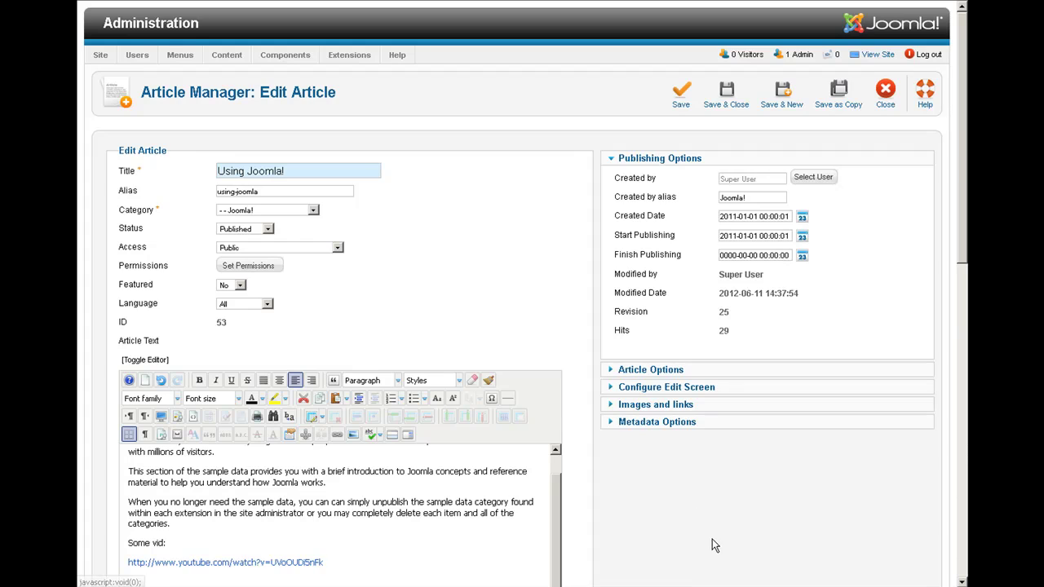
left_click(680, 98)
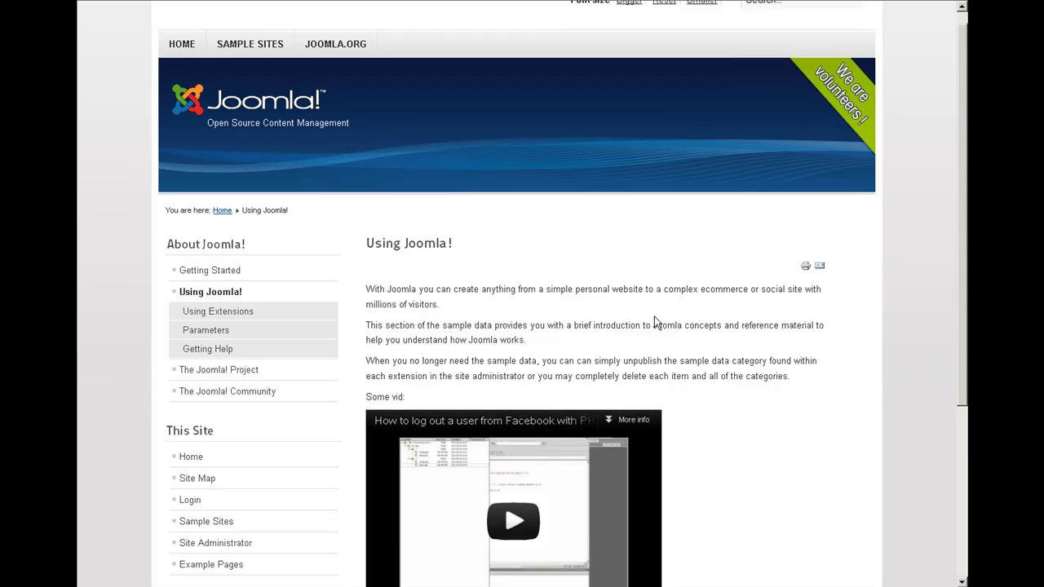
Scroll the front-end Using Joomla! page to the YouTube player embedded under 'Some vid:'.
scroll(595, 301, "down", 4)
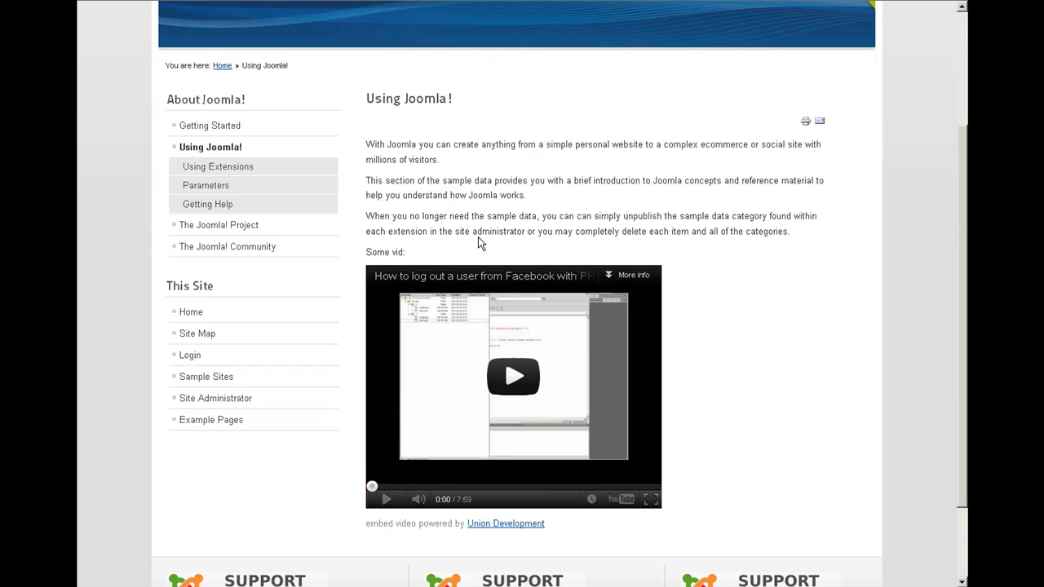
left_click_drag(578, 216, 597, 216)
left_click(795, 295)
Add 'Some vid 2:' and 'Some vid 3:' lines, each followed by the pasted YouTube link.
scroll(397, 390, "down", 5)
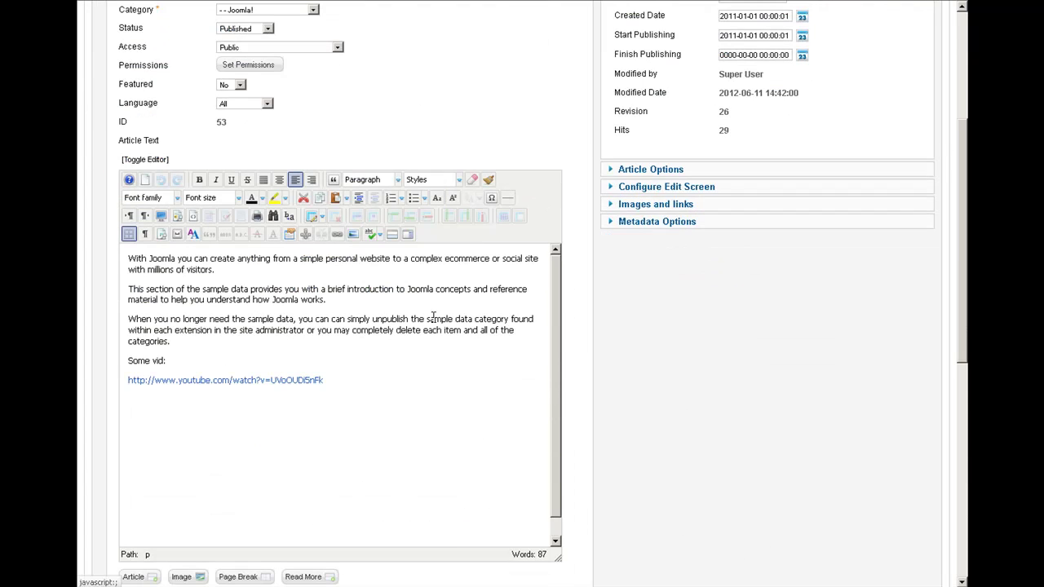
left_click(401, 397)
type("Some ")
type("vid 2:")
key("Return")
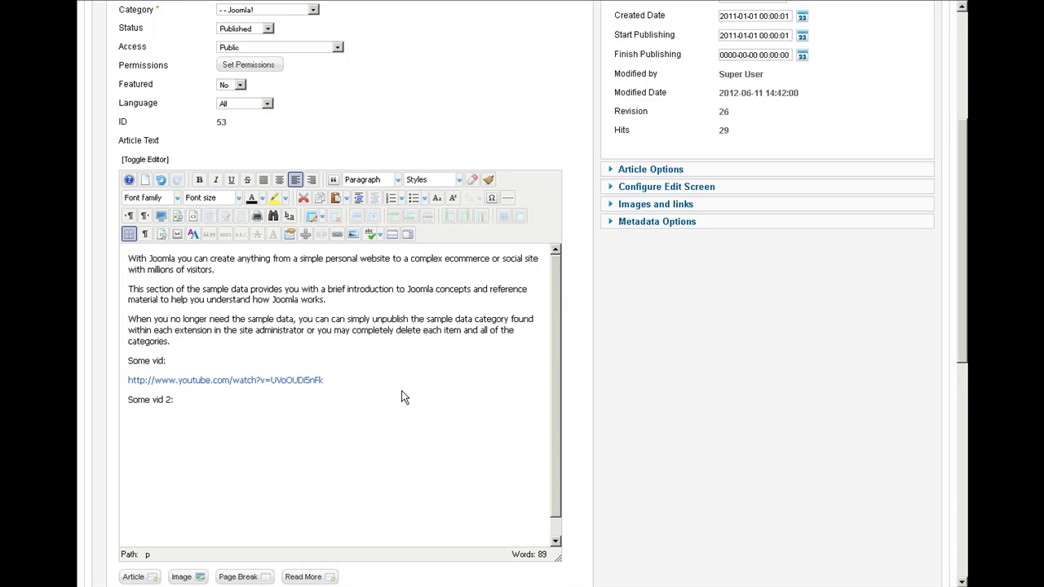
type("http://www.youtube.com/watch?v=UVoOUDi5nFk")
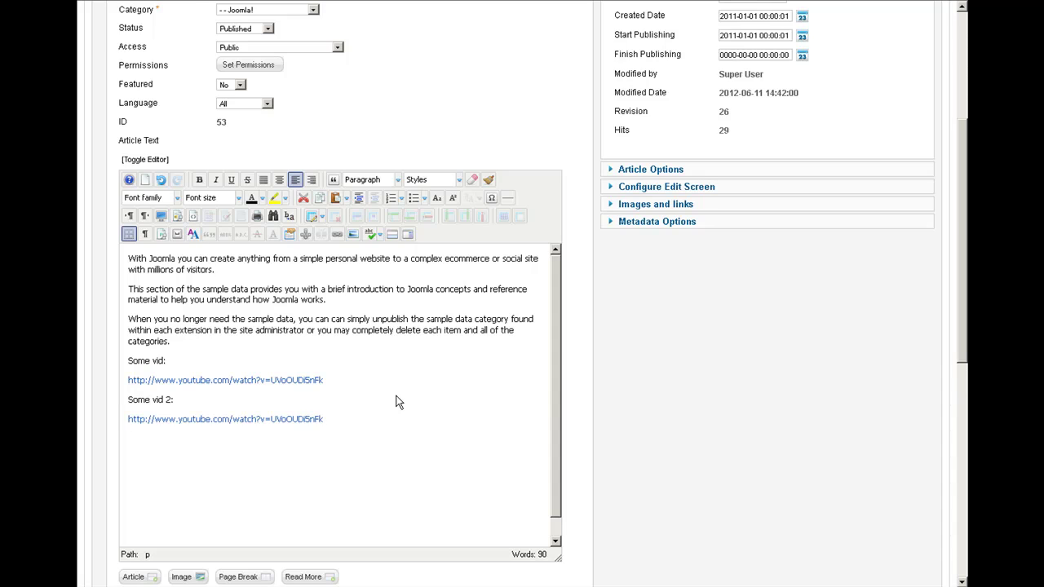
type("Some vid 3:")
key("Return")
type("http://www.youtube.com/watch?v=UVoOUDi5nFk")
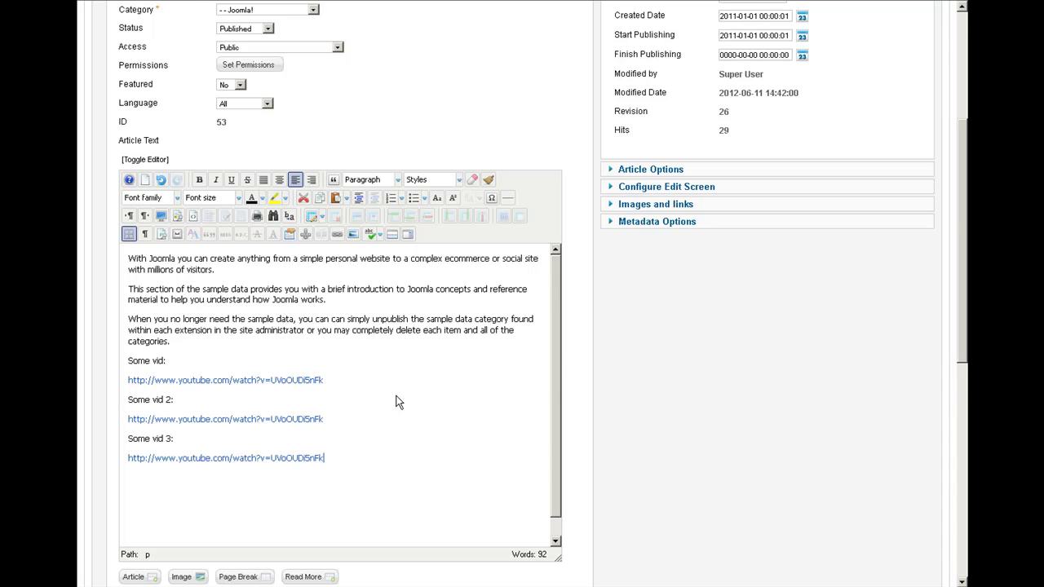
Add 'Some vid 4:' and 'Some vid 5:' lines with the YouTube link pasted under each.
key("Return")
type("Some vid ")
type("4:")
key("Return")
type("http://www.youtube.com/watch?v=UVoOUDi5nFk")
key("Return")
type("Some")
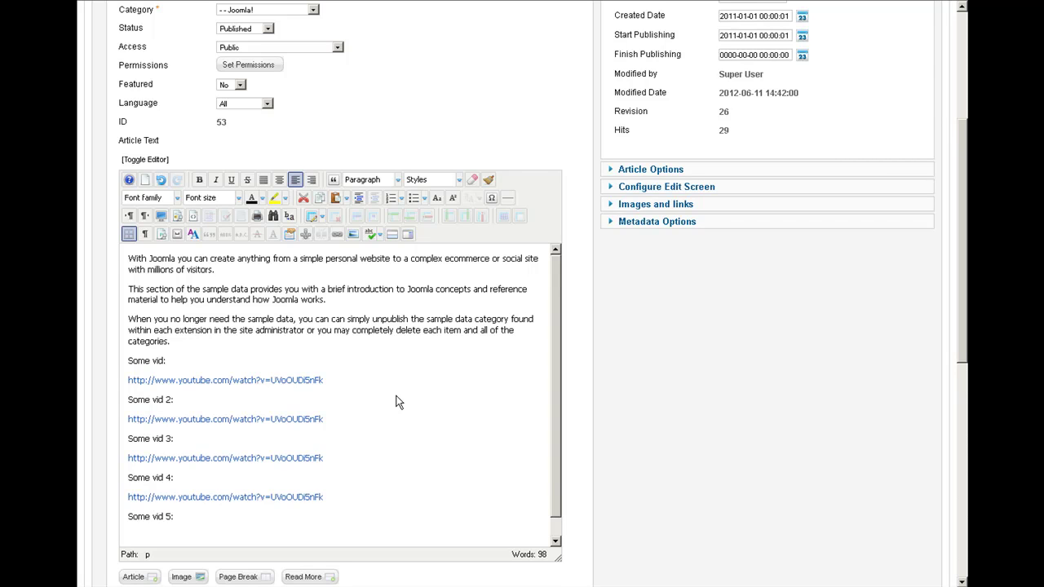
key("Return")
type("http://www.youtube.com/watch?v=UVoOUDi5nFk")
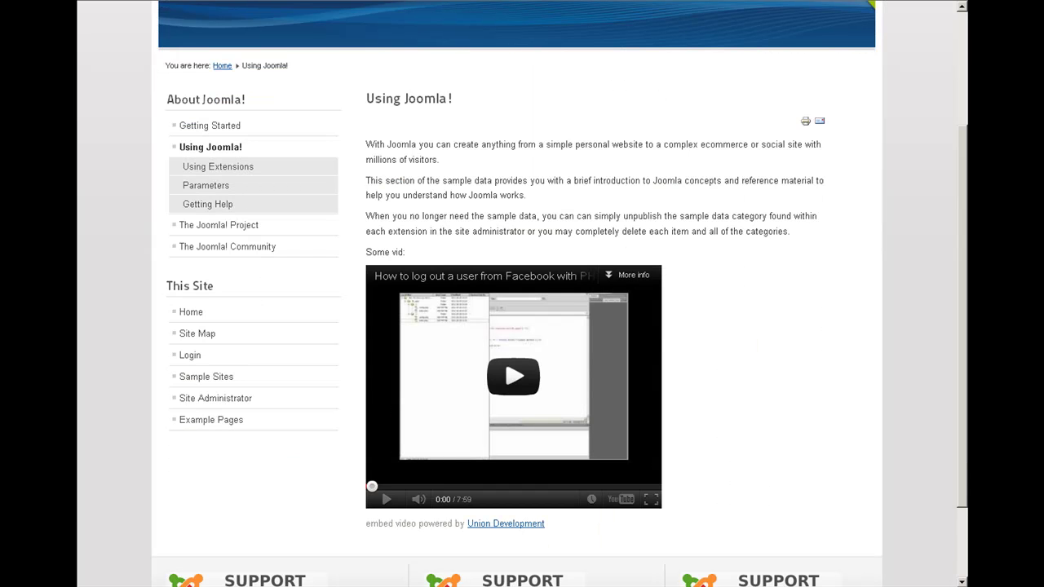
Reload the public article page and scroll through the five embedded YouTube players.
key("F5")
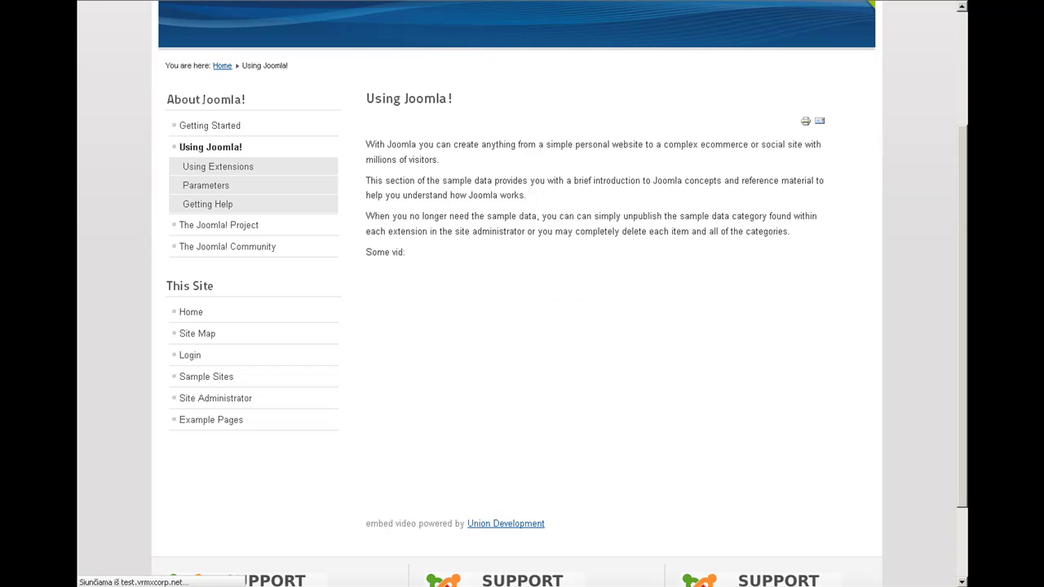
scroll(689, 224, "down", 4)
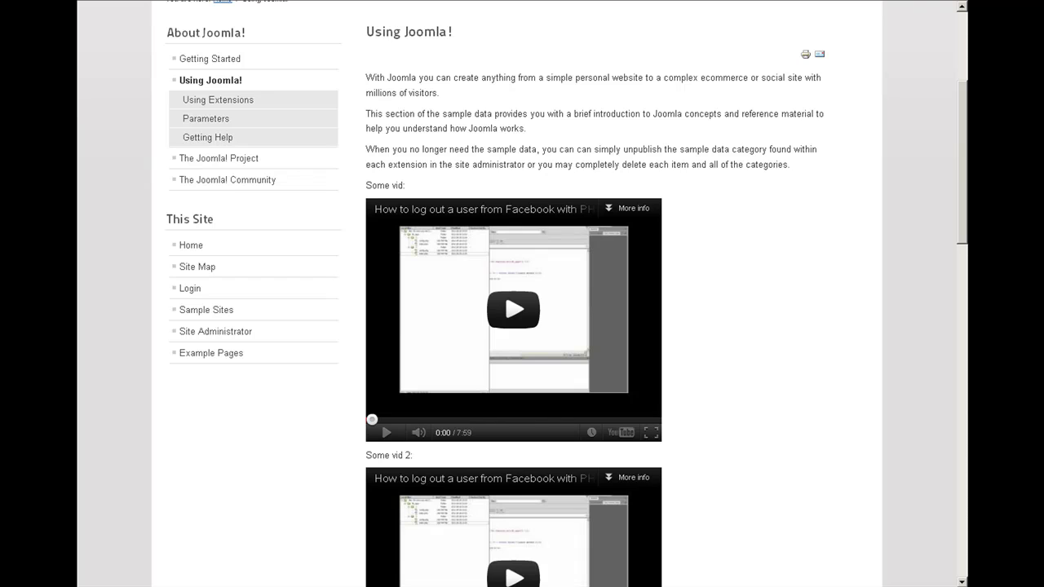
scroll(633, 177, "down", 10)
scroll(633, 177, "down", 8)
scroll(646, 182, "down", 8)
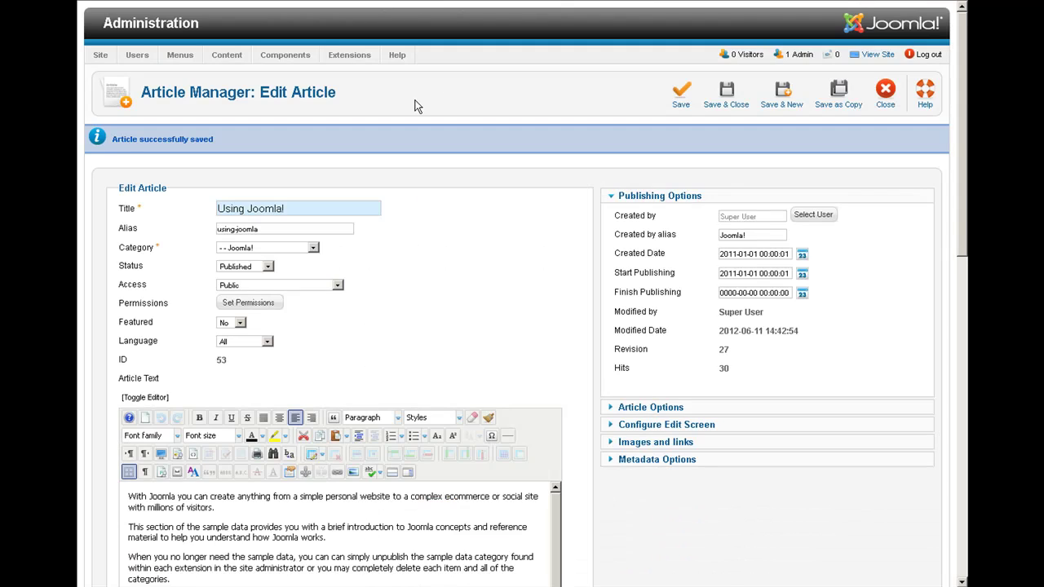
Copy the five 'Some vid' captions and links and paste a second copy below the last link.
scroll(851, 350, "down", 5)
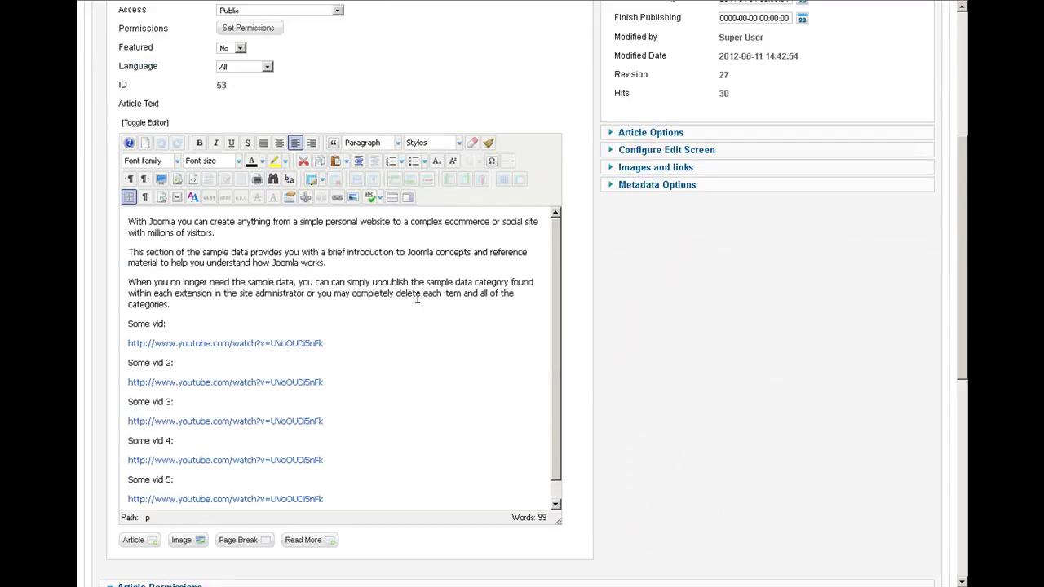
scroll(851, 350, "down", 1)
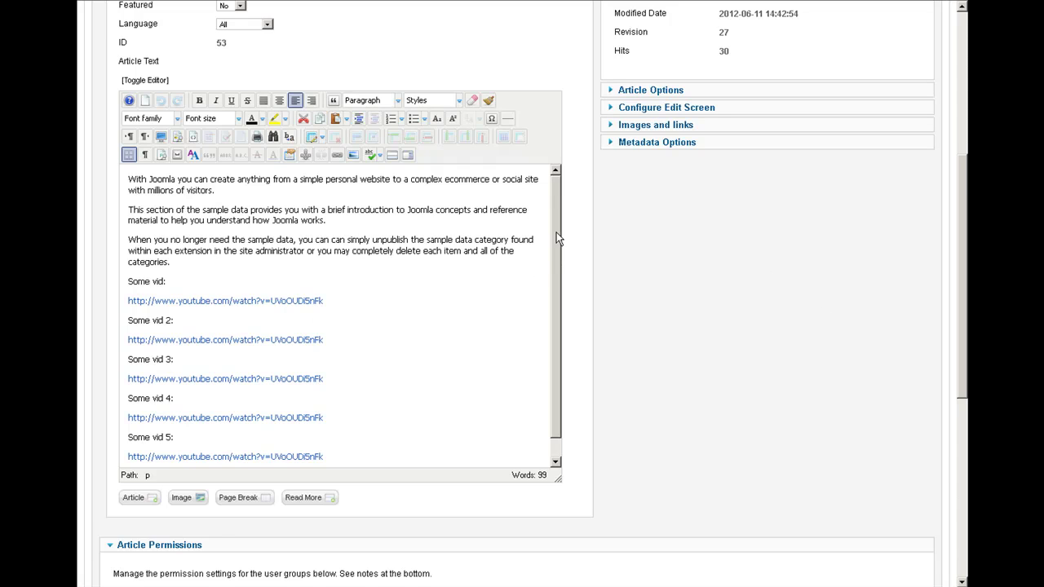
scroll(554, 244, "down", 1)
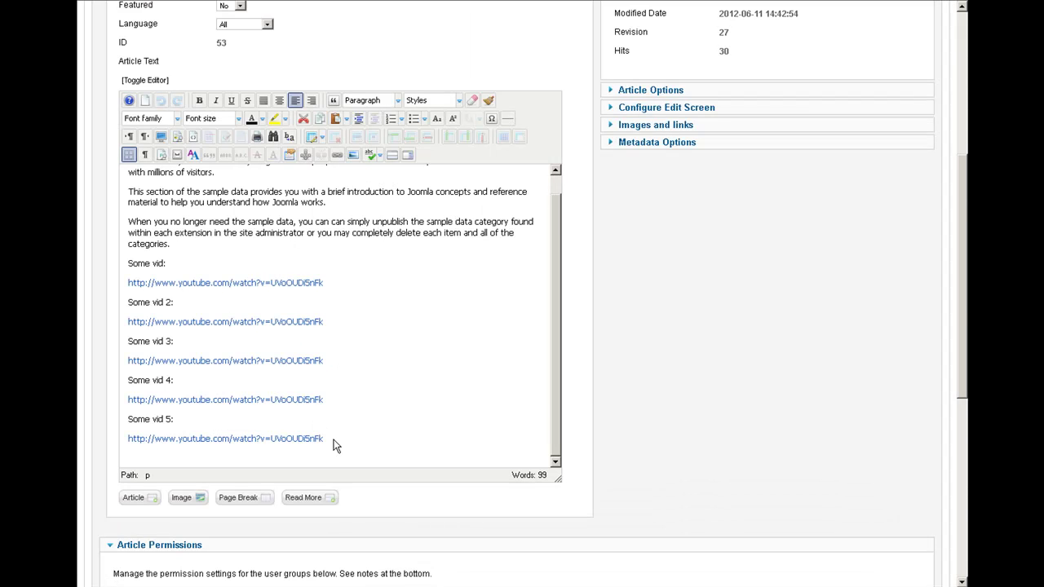
mouse_move(333, 445)
left_mouse_down()
mouse_move(145, 295)
mouse_move(127, 267)
left_mouse_up()
key("ctrl+c")
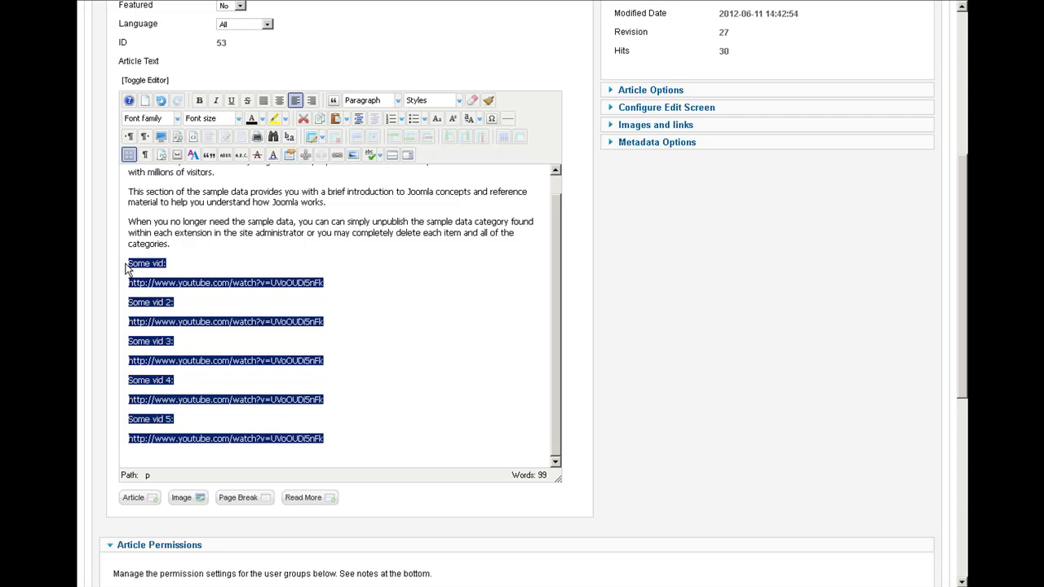
left_click(126, 269)
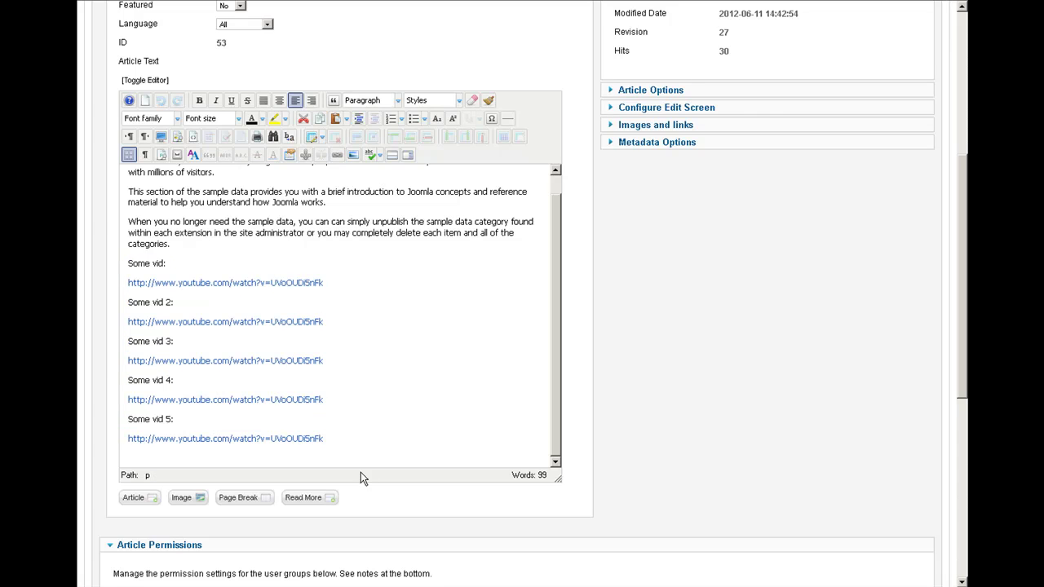
left_click(353, 441)
key("Return")
key("ctrl+v")
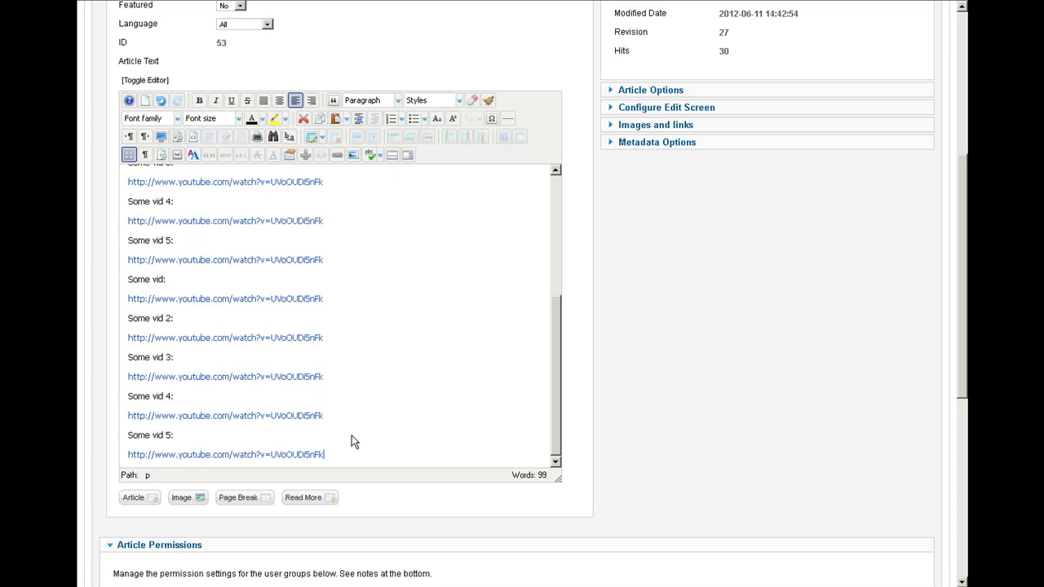
Save the Using Joomla! article with its duplicated video links.
scroll(629, 419, "up", 5)
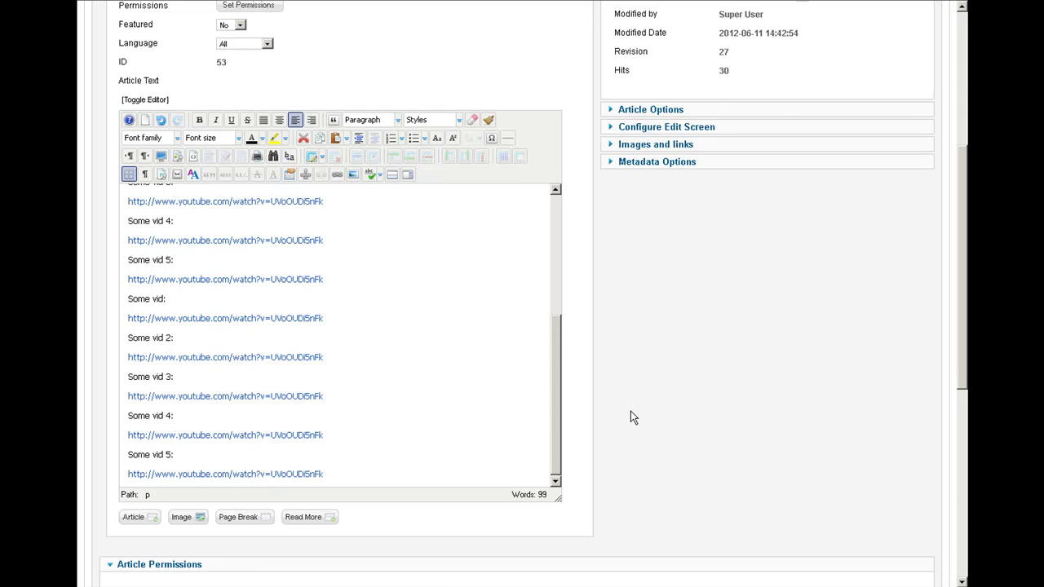
left_click(682, 17)
scroll(681, 32, "up", 2)
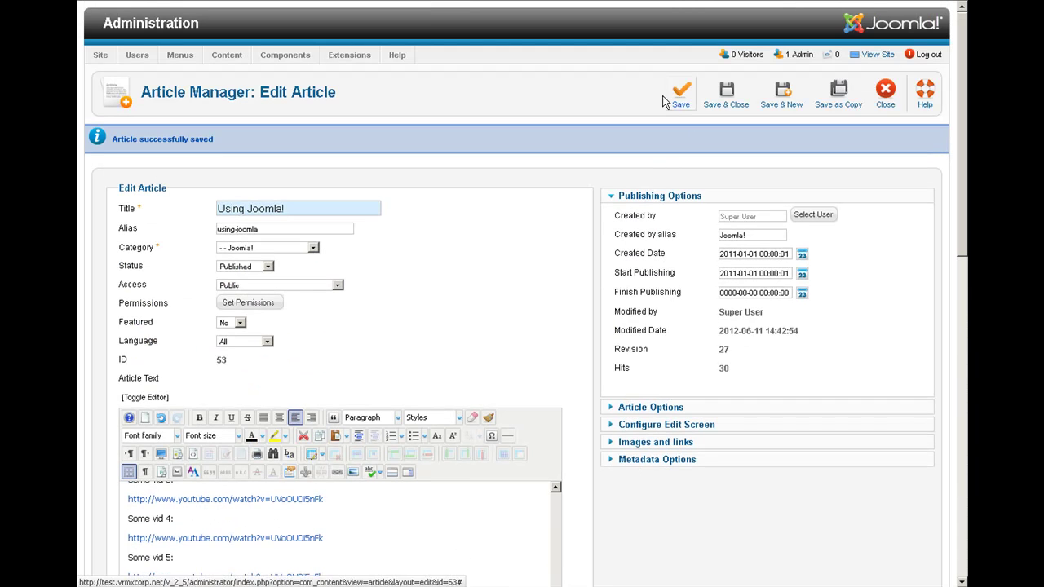
left_click(677, 93)
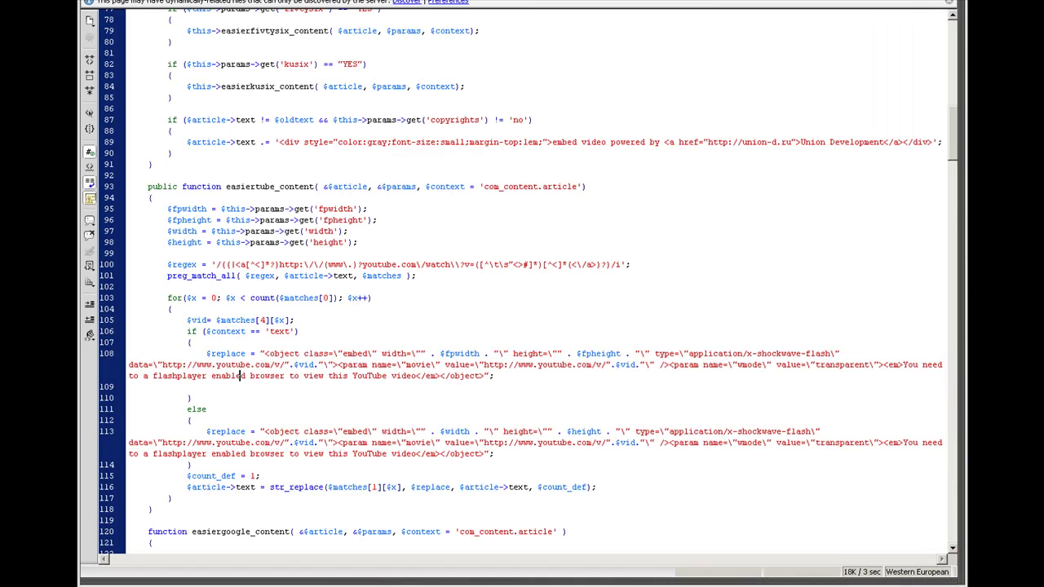
left_click(240, 375)
left_click(342, 243)
left_click(294, 298)
left_click(294, 297)
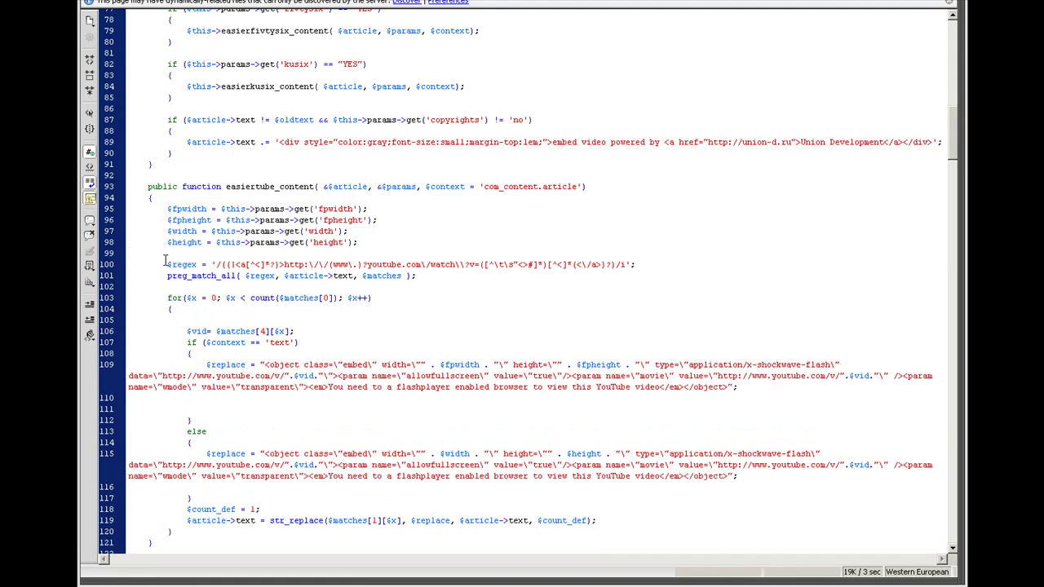
Select and review the YouTube-matching $regex on line 100 of the plug-in code.
left_click_drag(167, 264, 648, 265)
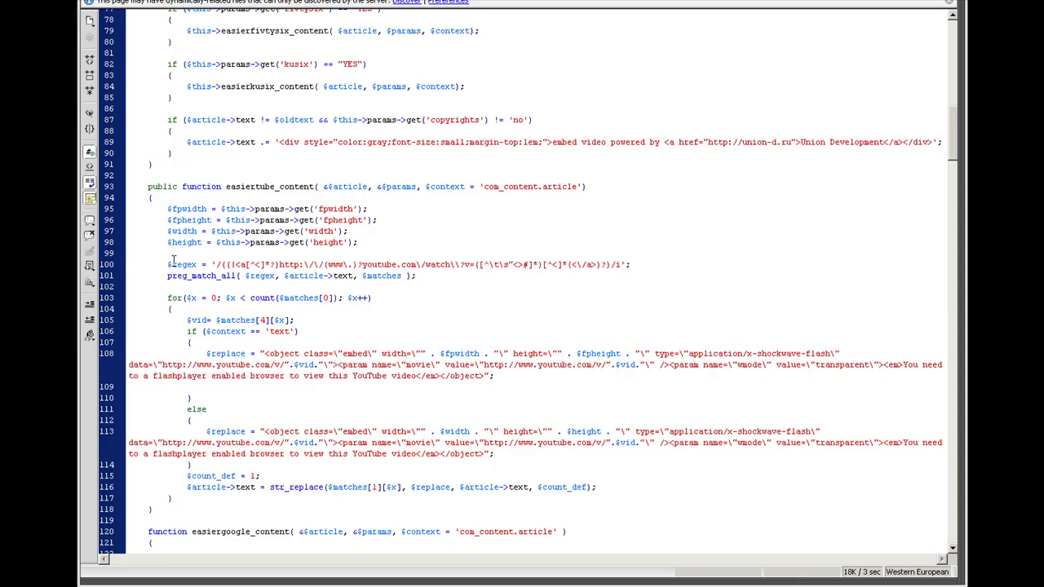
mouse_move(168, 263)
left_mouse_down()
mouse_move(431, 253)
mouse_move(665, 264)
left_mouse_up()
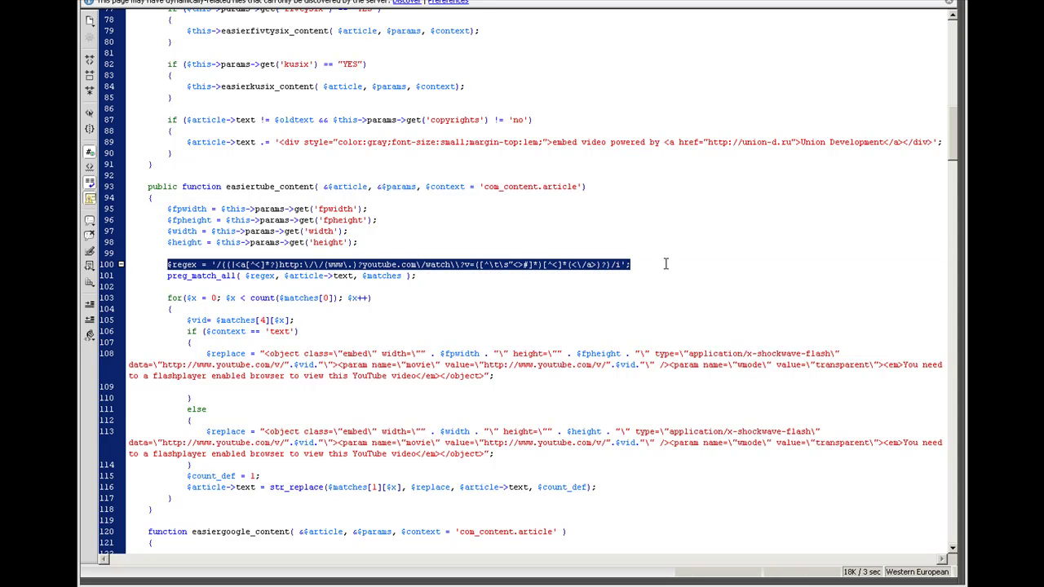
left_click(665, 263)
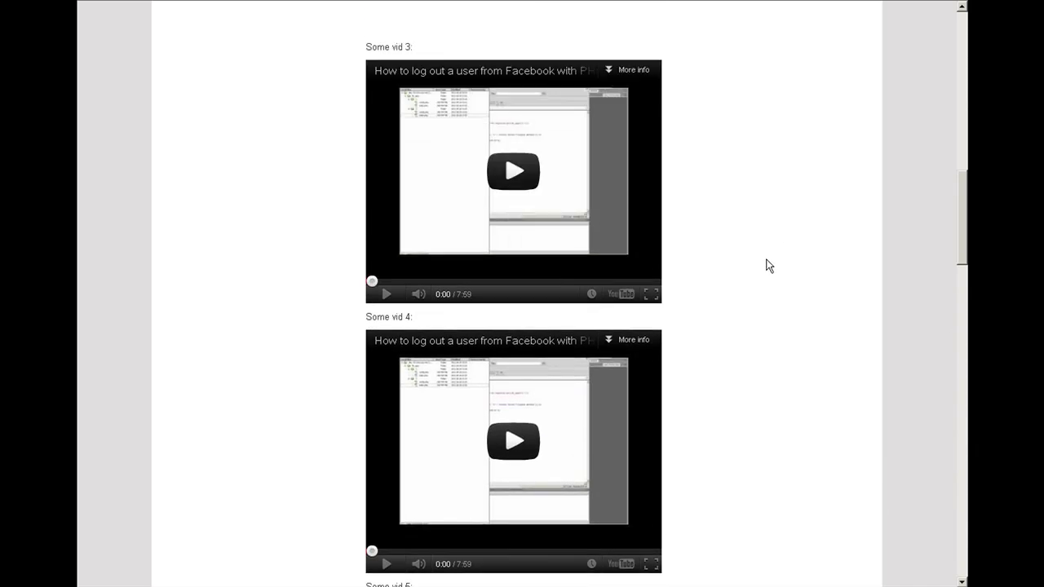
scroll(766, 266, "up", 1)
scroll(766, 266, "up", 3)
scroll(758, 261, "up", 3)
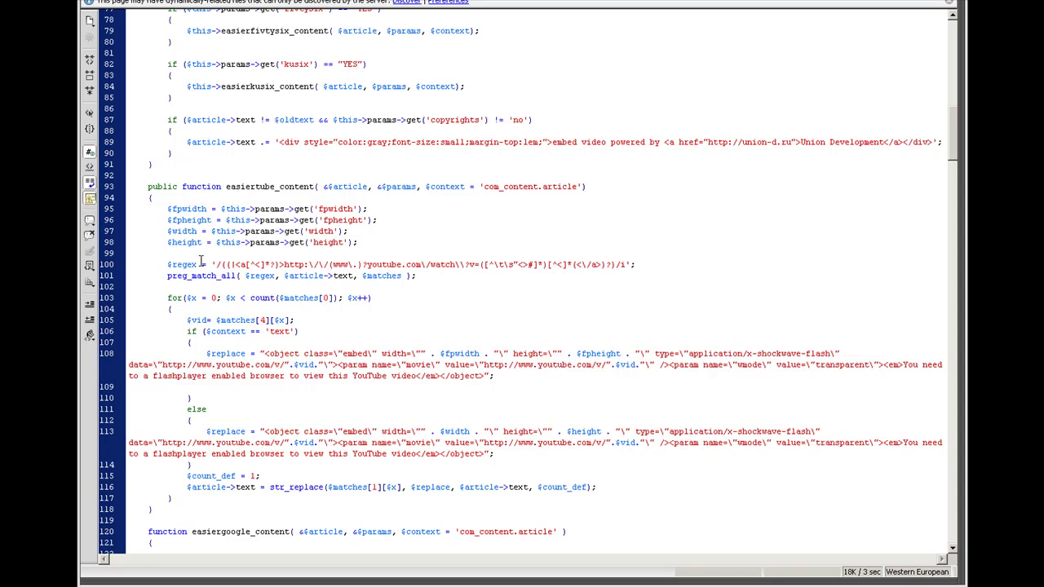
Switch to the browser and play the first embedded YouTube video, pausing it at 0:08.
left_click_drag(169, 264, 212, 264)
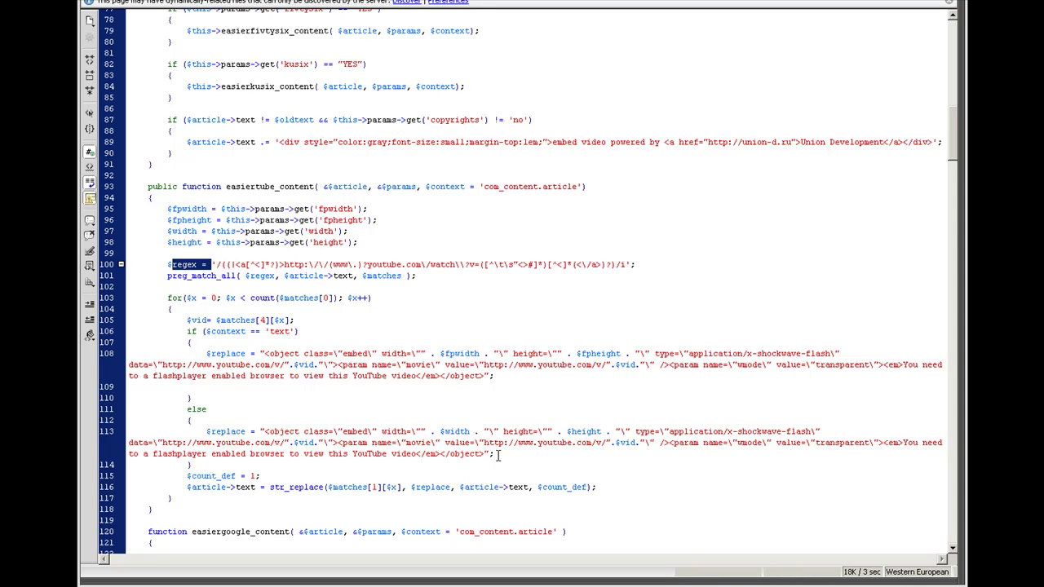
left_click(384, 584)
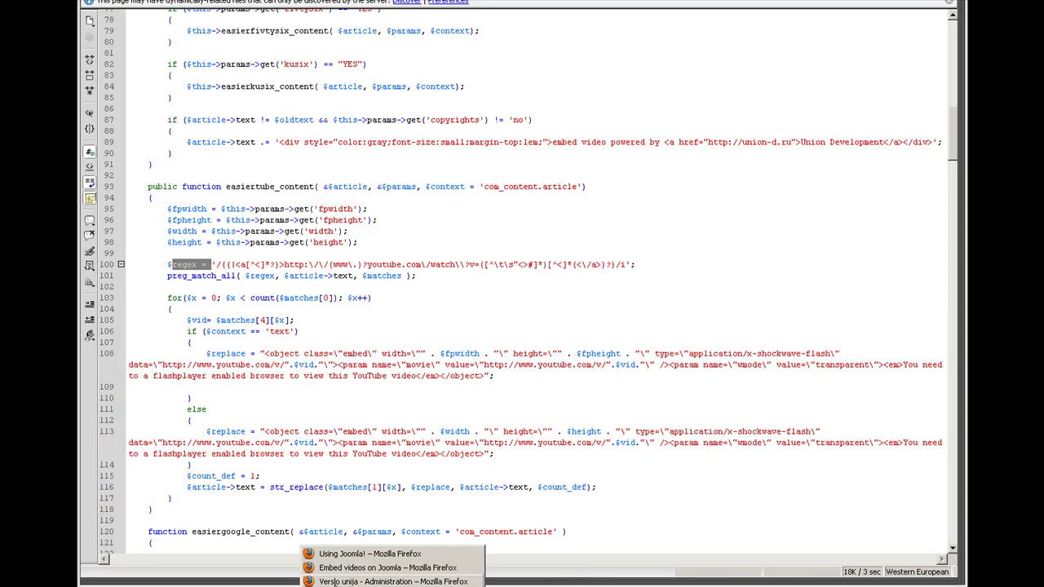
left_click(342, 584)
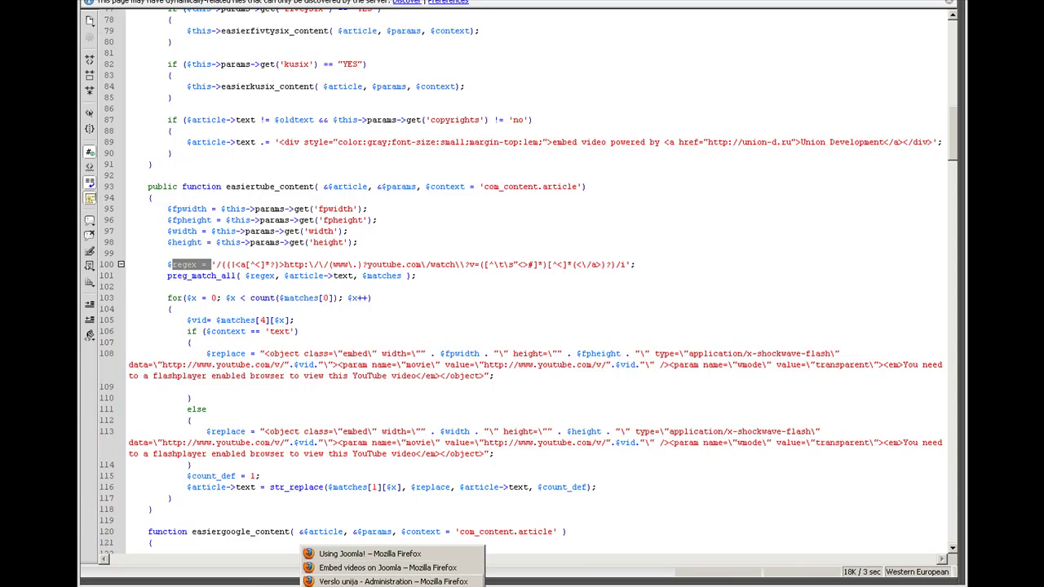
left_click(331, 575)
left_click(342, 583)
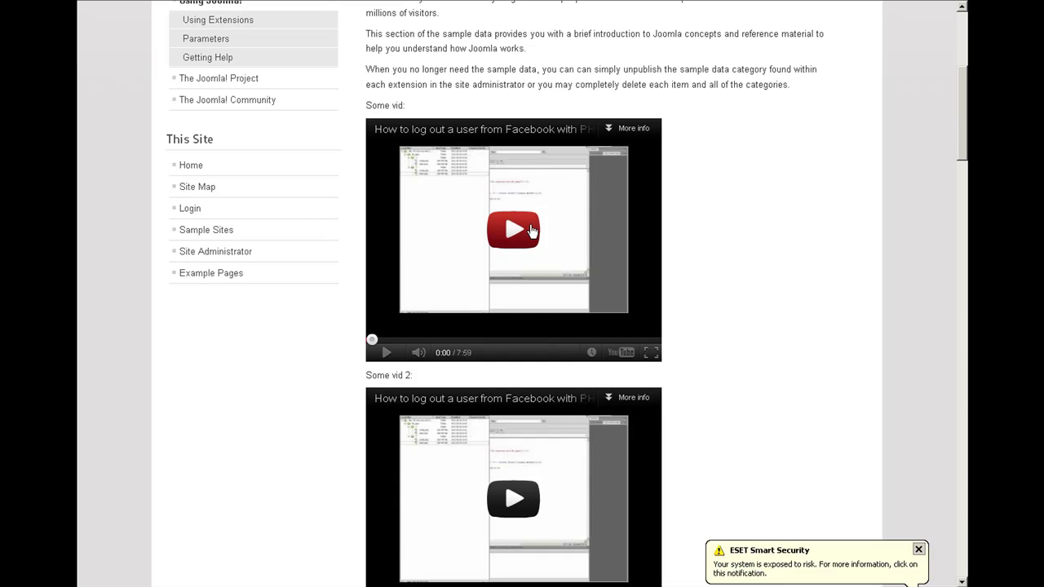
left_click(509, 235)
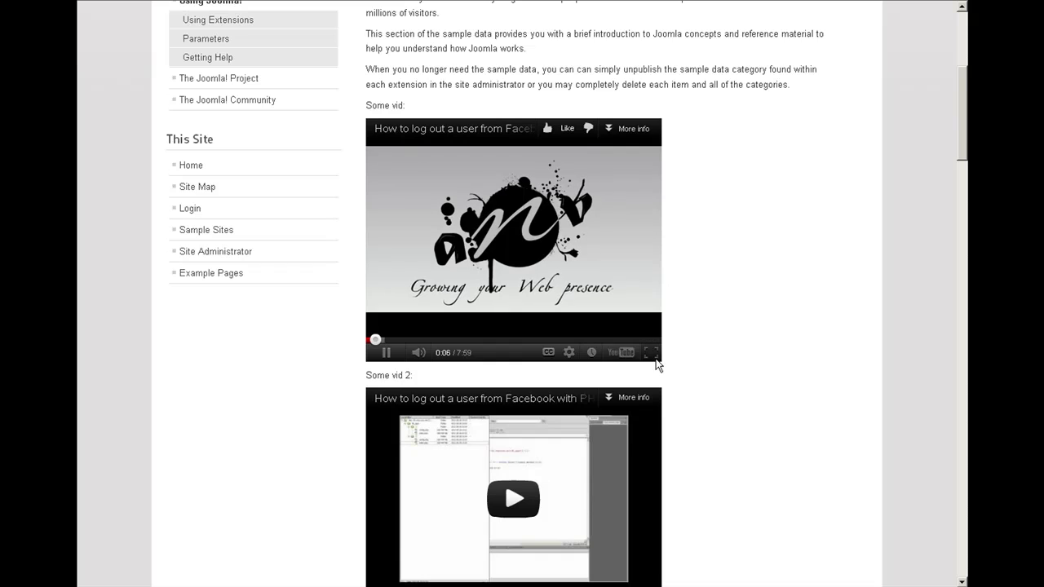
left_click(384, 353)
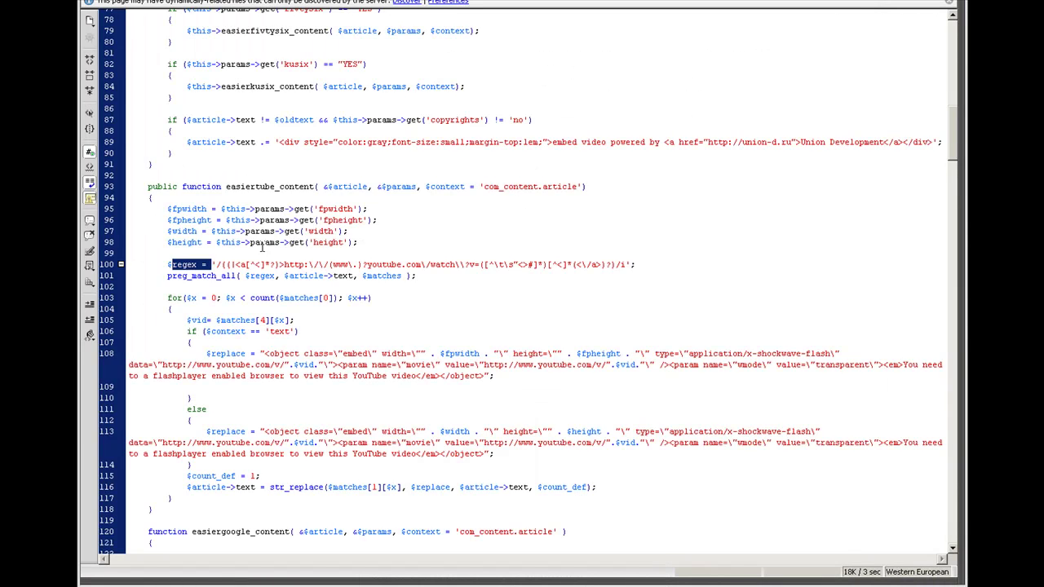
Replace the first $replace statement on line 108 with the allowfullscreen version.
left_click(223, 346)
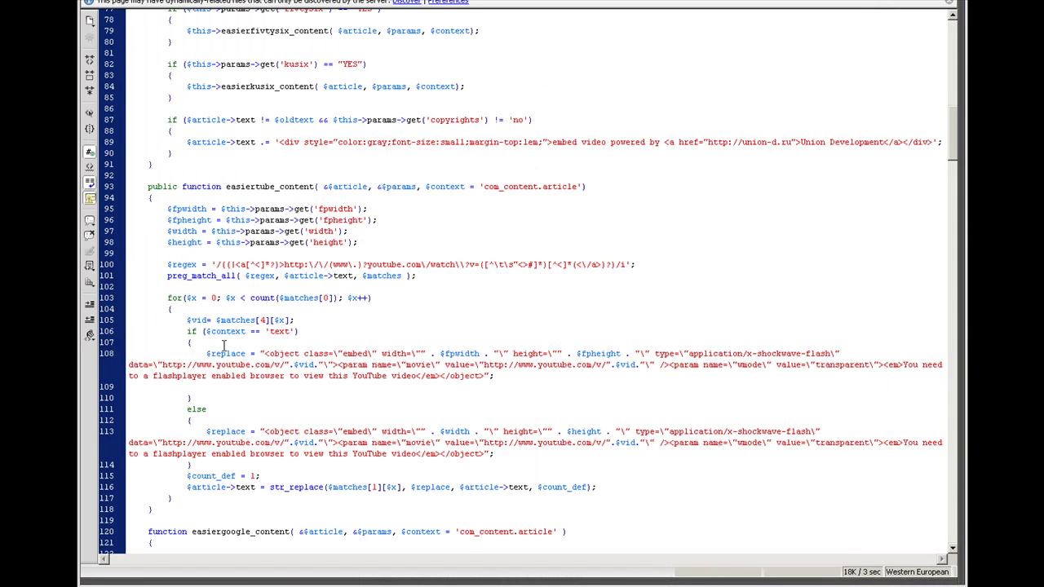
left_click(108, 353)
key("End")
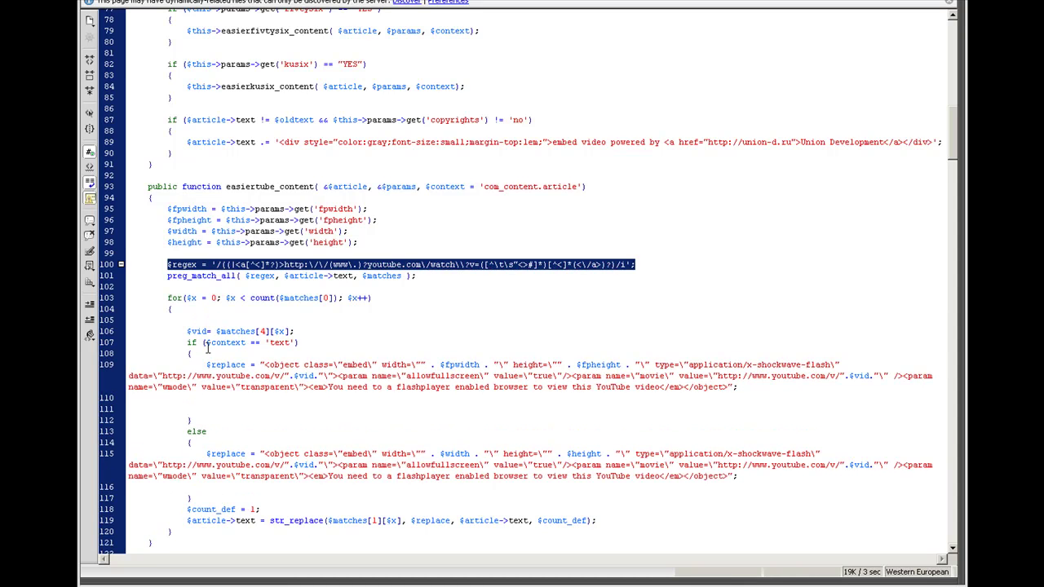
left_click_drag(206, 364, 775, 384)
key("ctrl+c")
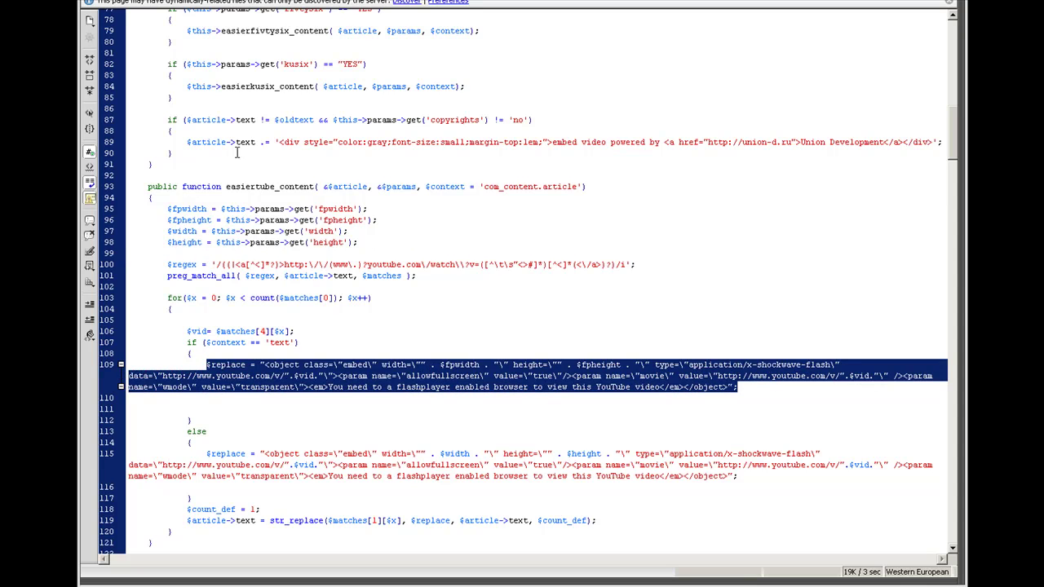
left_click_drag(206, 353, 541, 378)
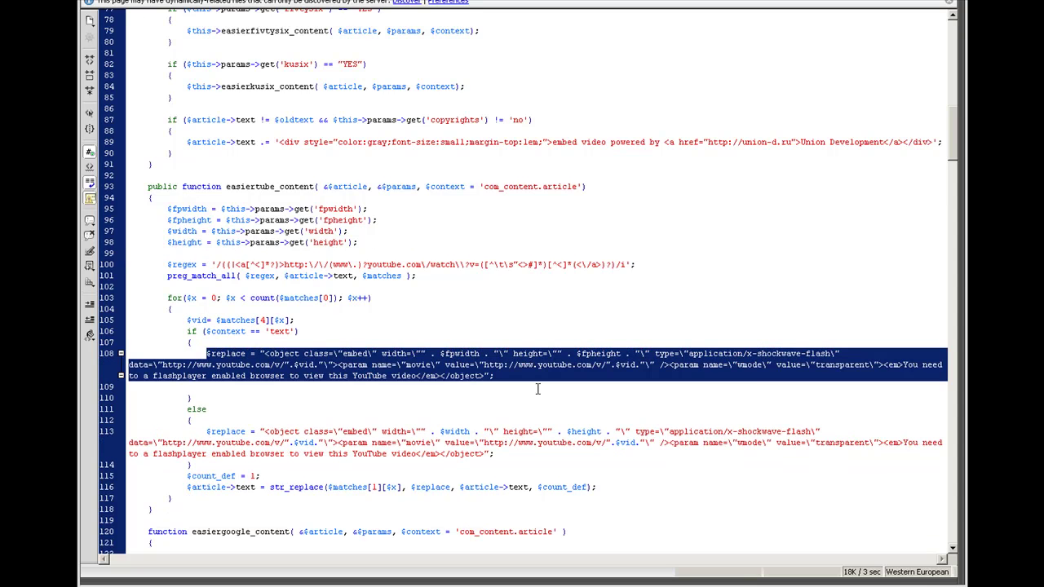
key("Delete")
key("ctrl+v")
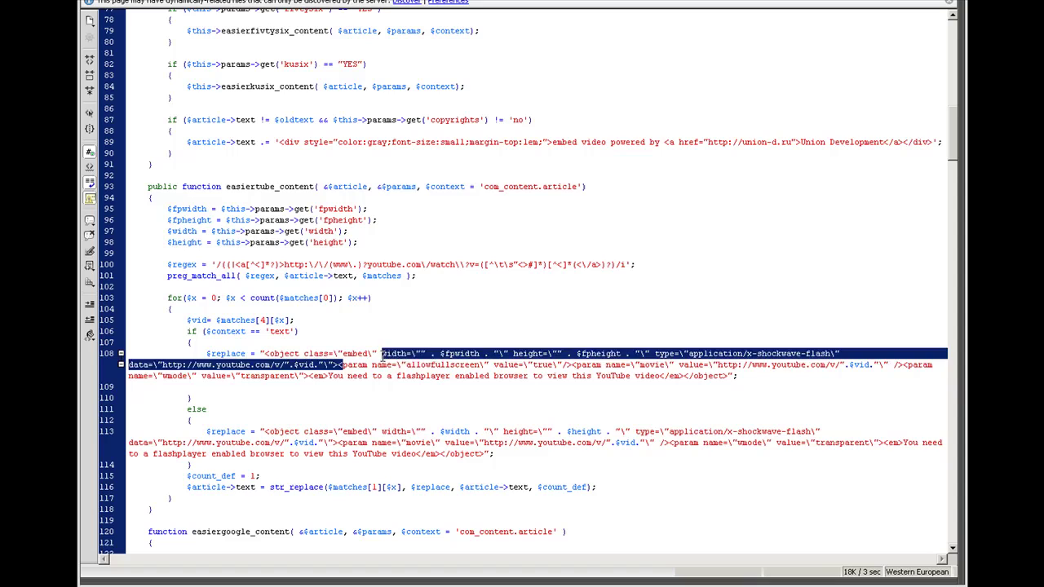
left_click_drag(342, 364, 558, 359)
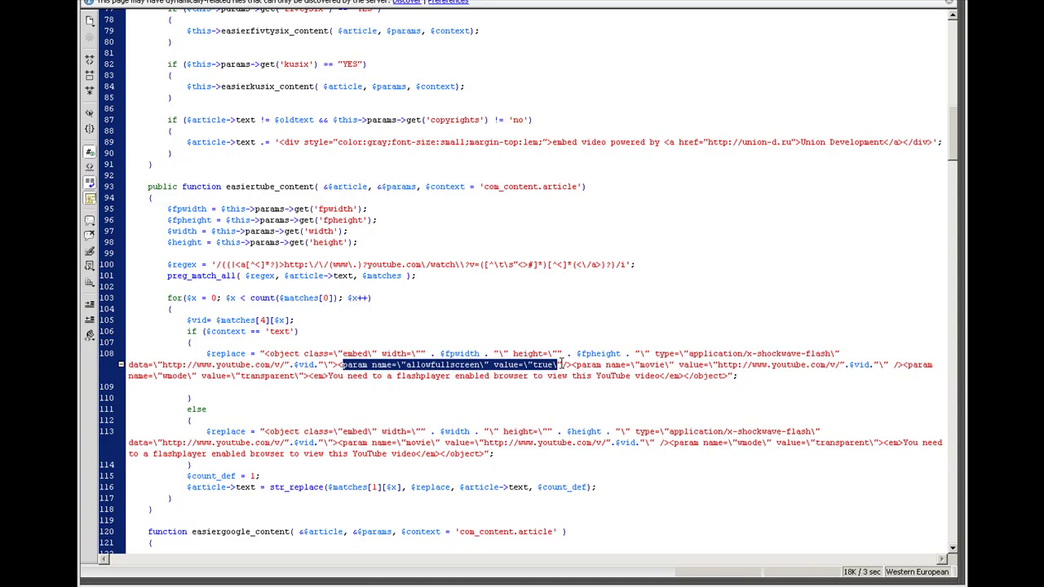
left_click_drag(570, 364, 337, 364)
Paste the allowfullscreen version over the second $replace statement on line 113, copied from the modified file.
key("ctrl+z")
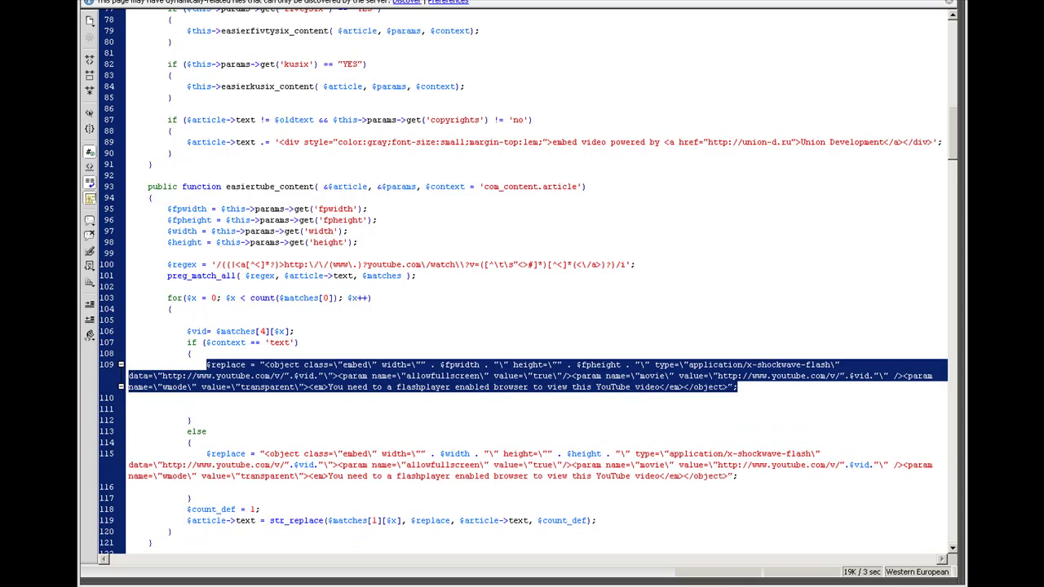
left_click_drag(205, 453, 751, 474)
key("ctrl+c")
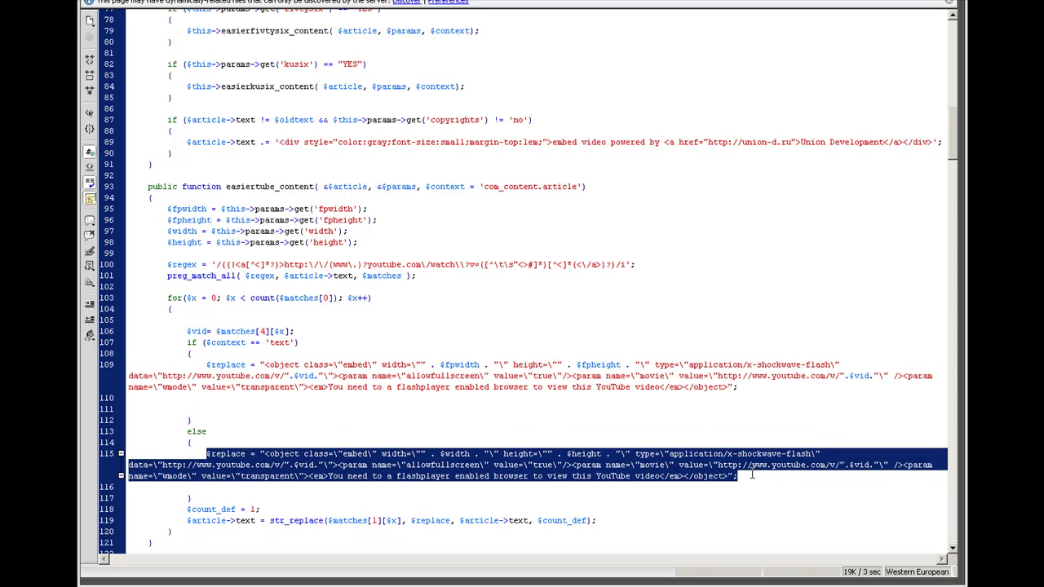
key("ctrl+y")
key("ctrl+y")
key("ctrl+y")
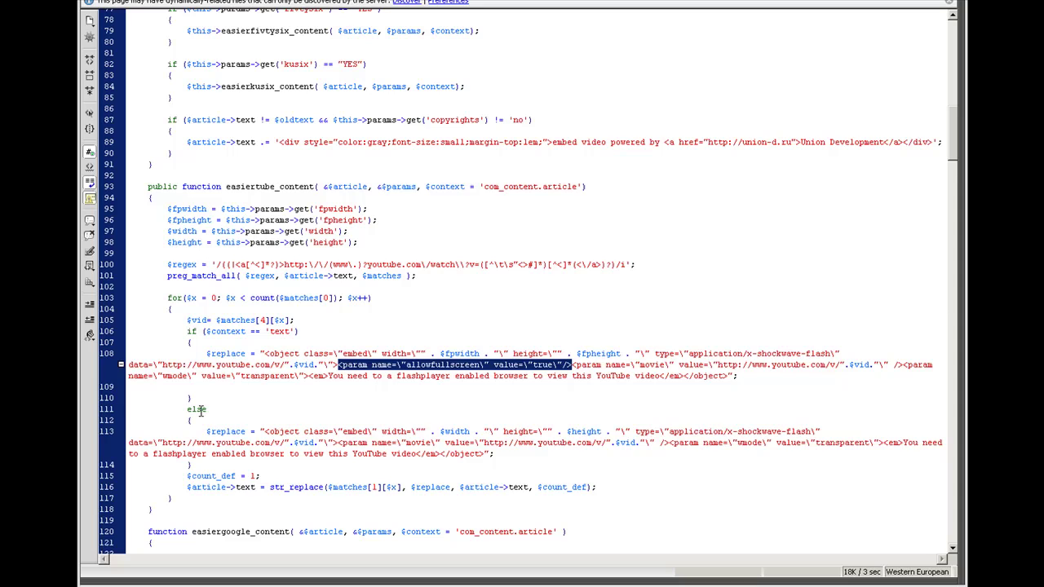
left_click_drag(207, 432, 547, 450)
key("ctrl+v")
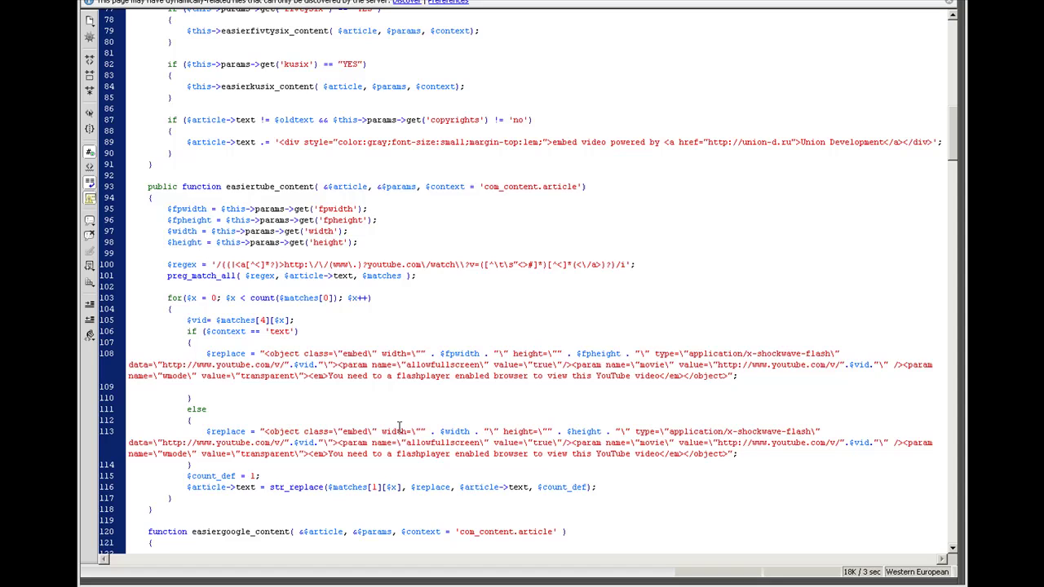
left_click_drag(504, 443, 551, 443)
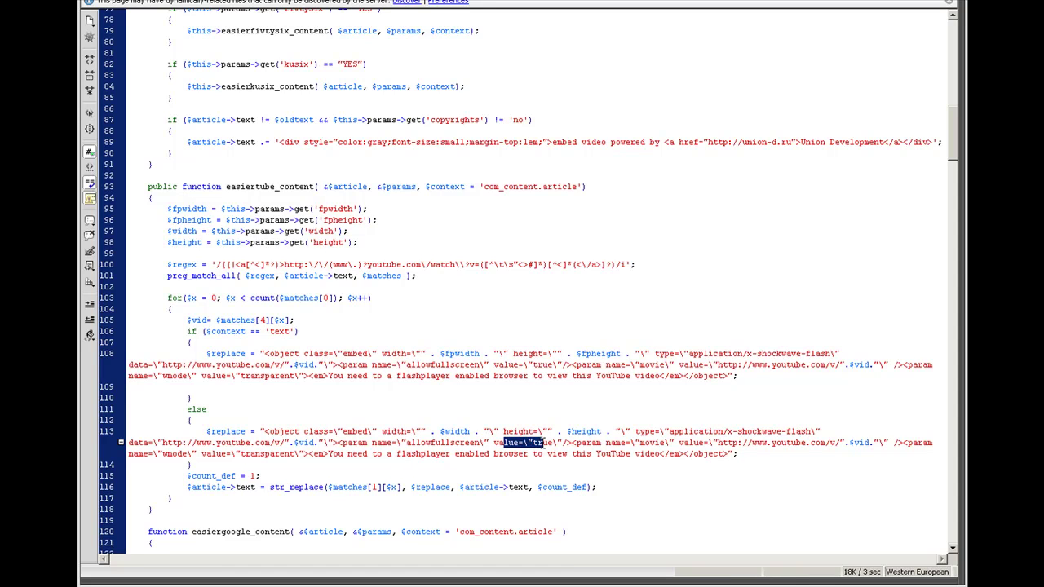
left_click(545, 443)
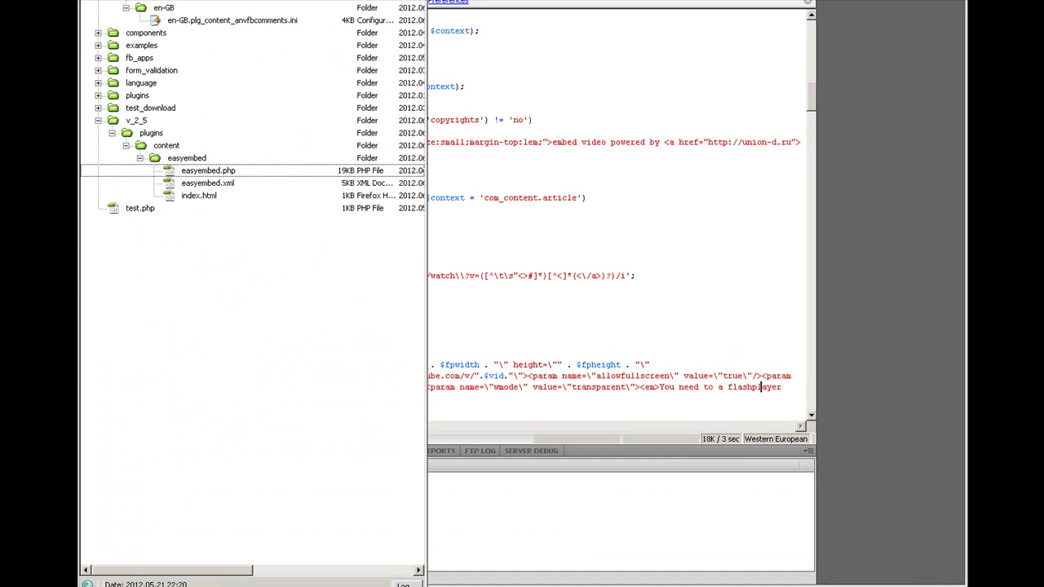
left_click(516, 231)
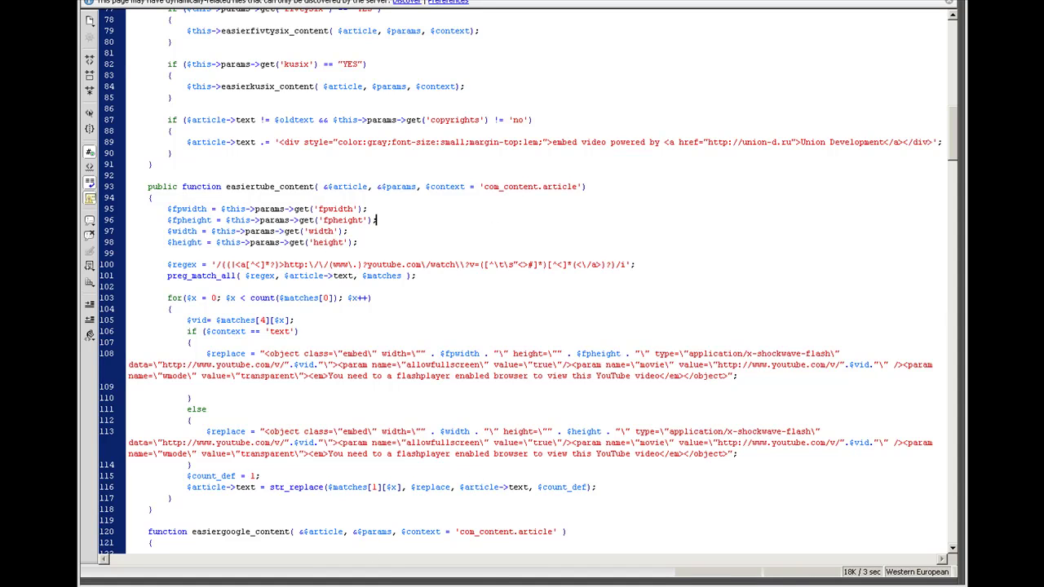
Reload the Using Joomla! article in Firefox and play the first video full screen.
left_click(734, 559)
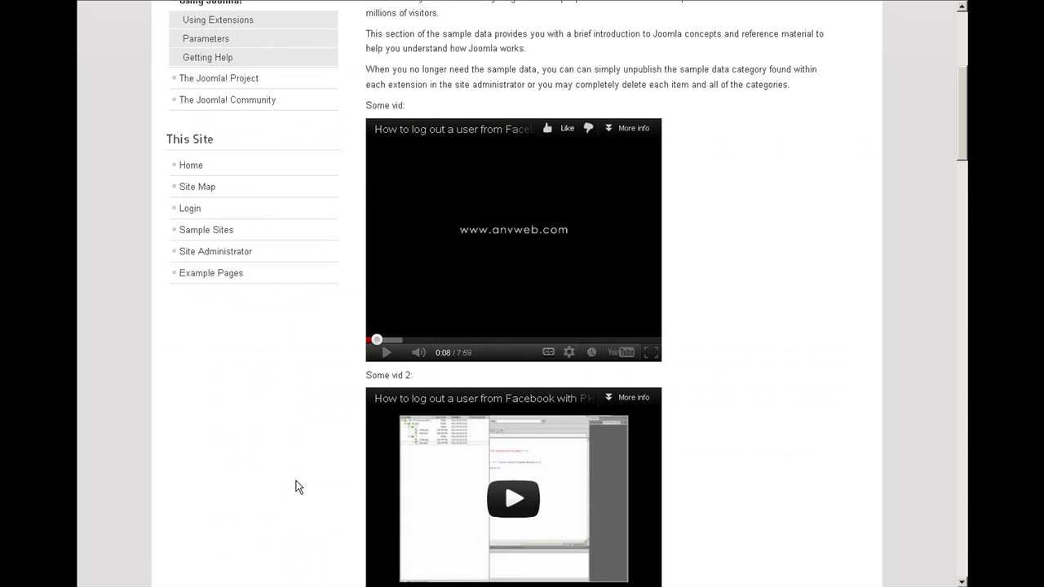
key("F5")
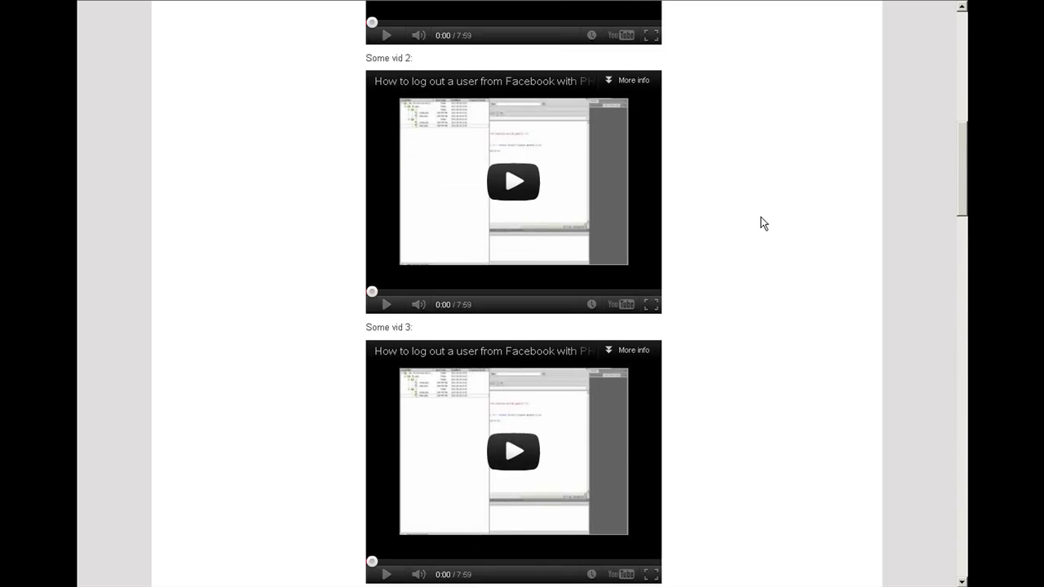
scroll(759, 221, "up", 4)
scroll(733, 223, "up", 1)
left_click(513, 308)
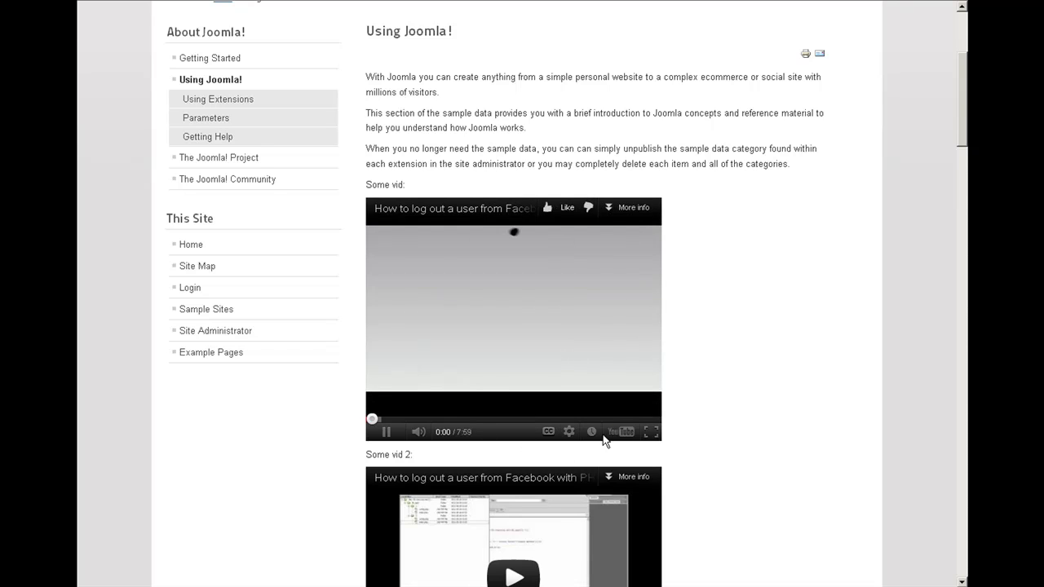
left_click(651, 431)
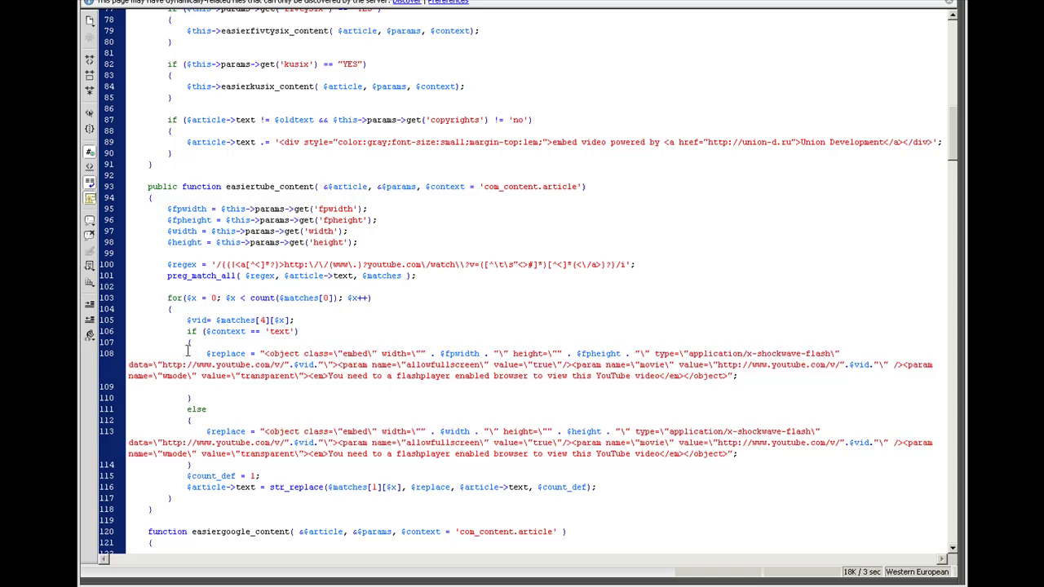
left_click_drag(186, 348, 388, 465)
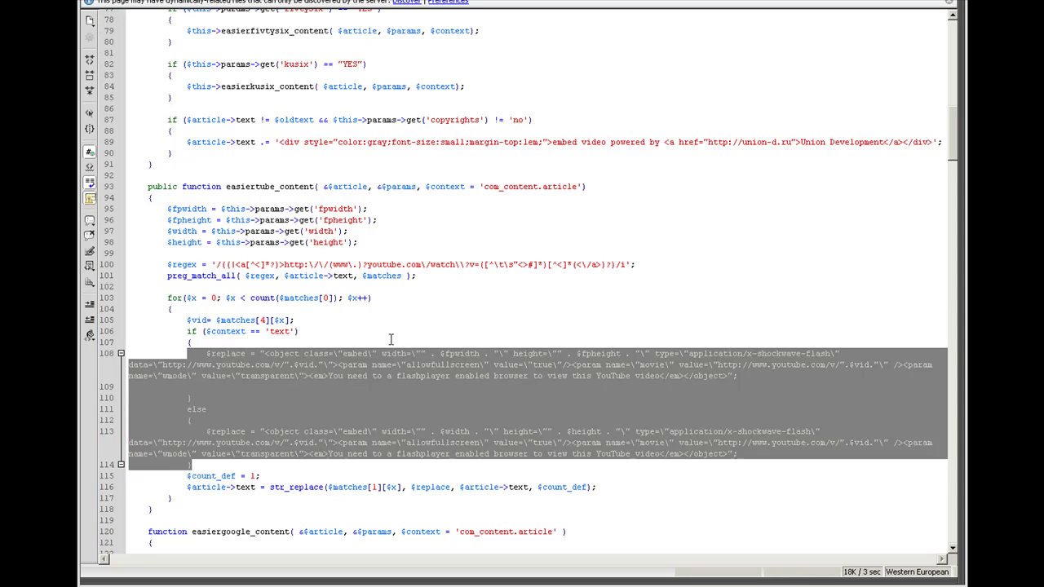
left_click(462, 399)
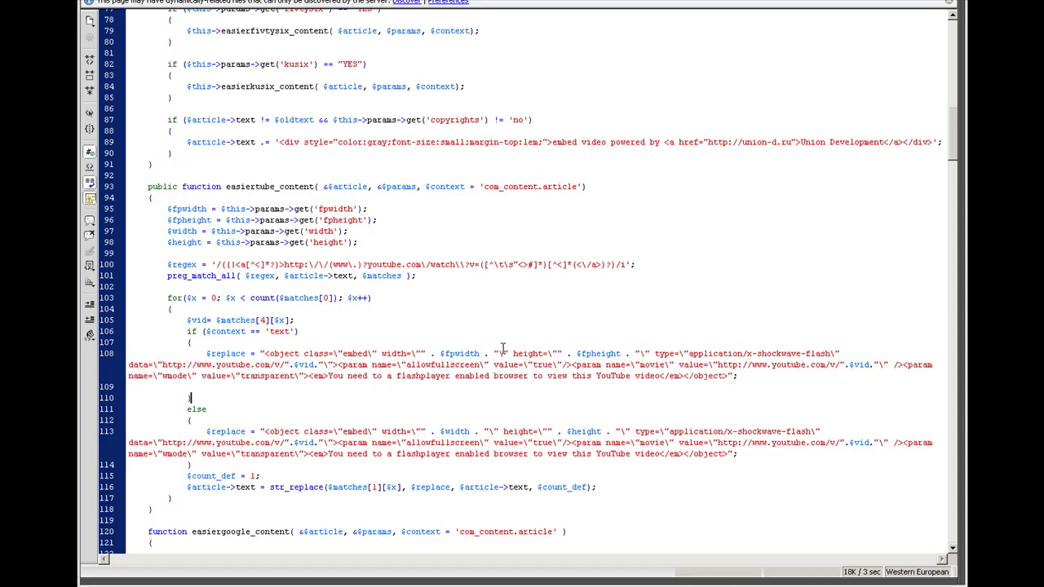
left_click(337, 330)
left_click(406, 339, "shift")
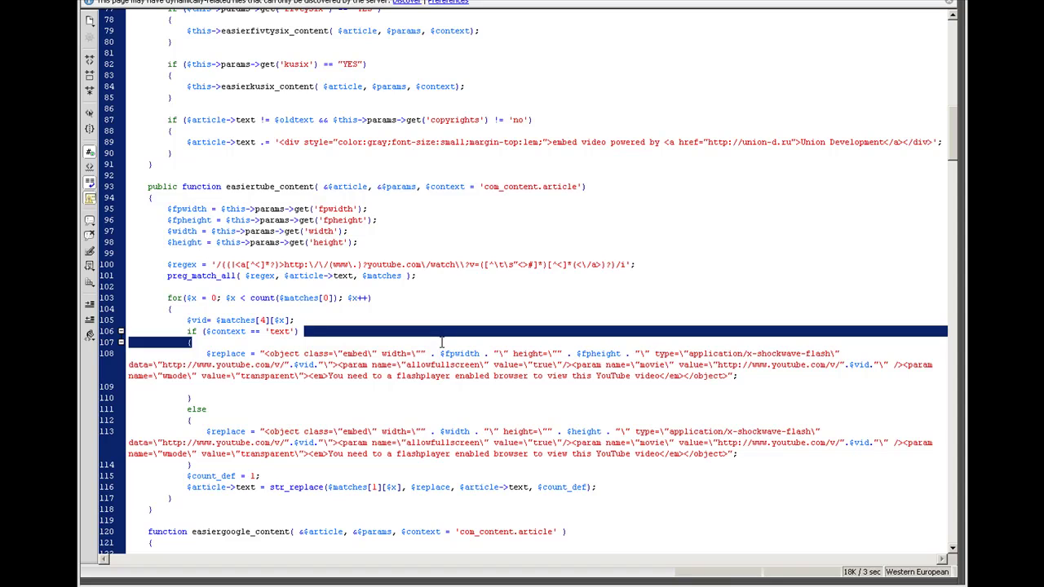
key("Left")
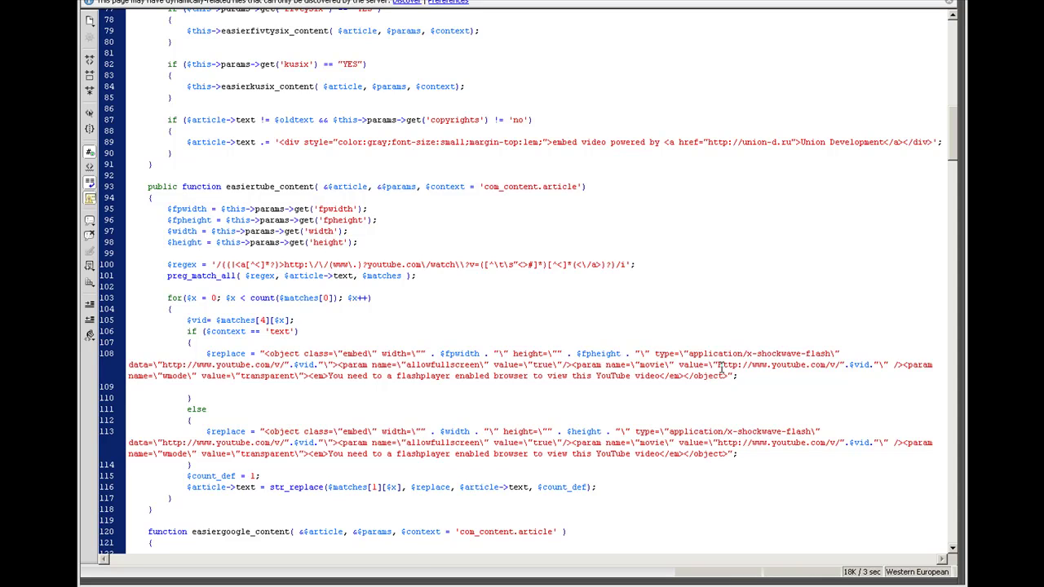
left_click(352, 358)
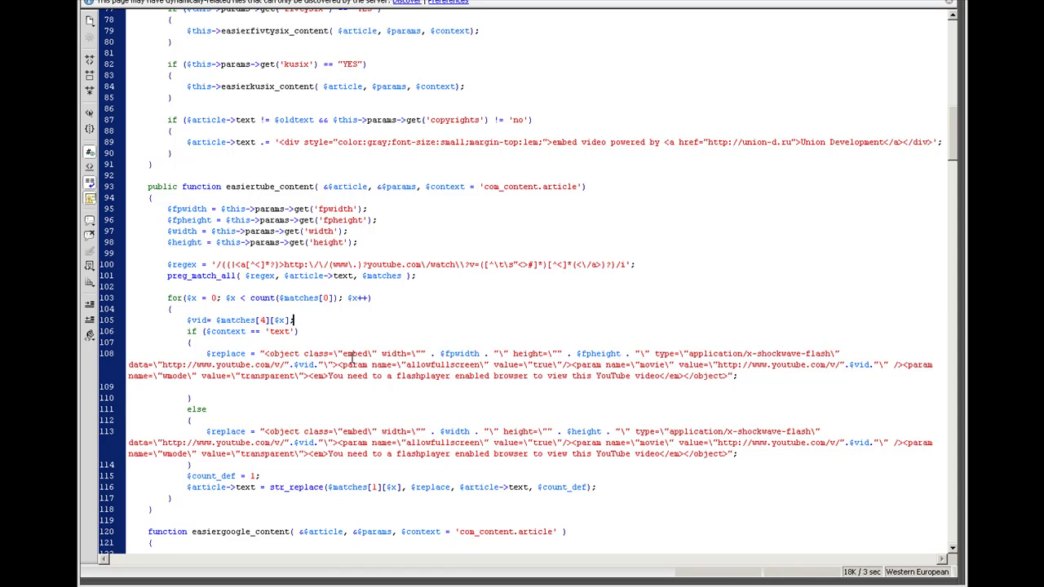